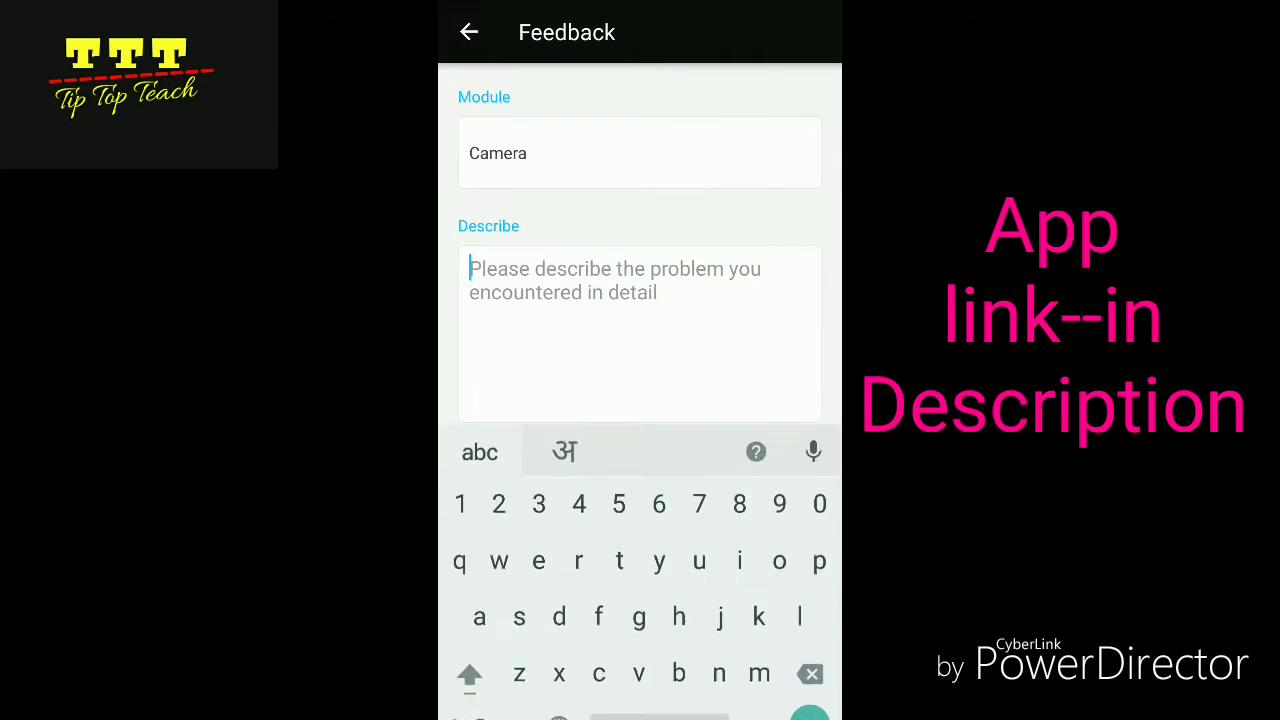
Decline the rating prompt and open the Effects filter collection
{"action": "left_click", "coordinate": [460, 38]}
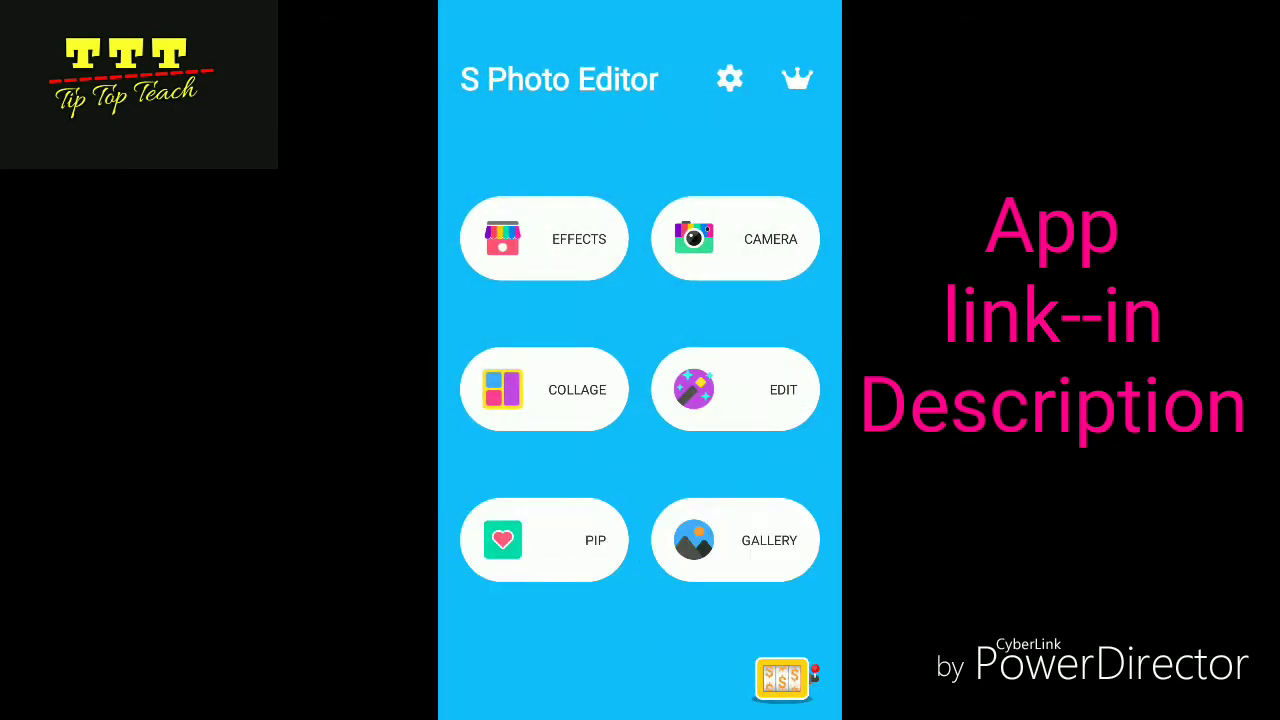
{"action": "left_click", "coordinate": [592, 240]}
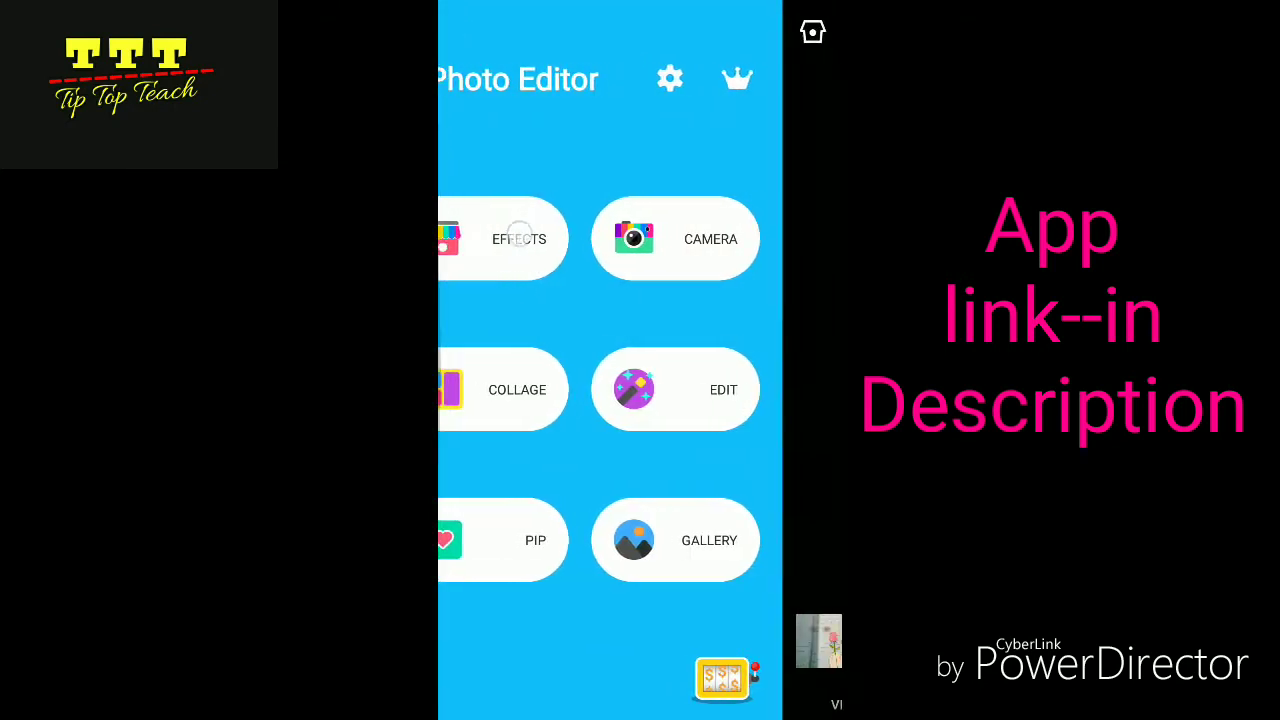
{"action": "left_click", "coordinate": [568, 239]}
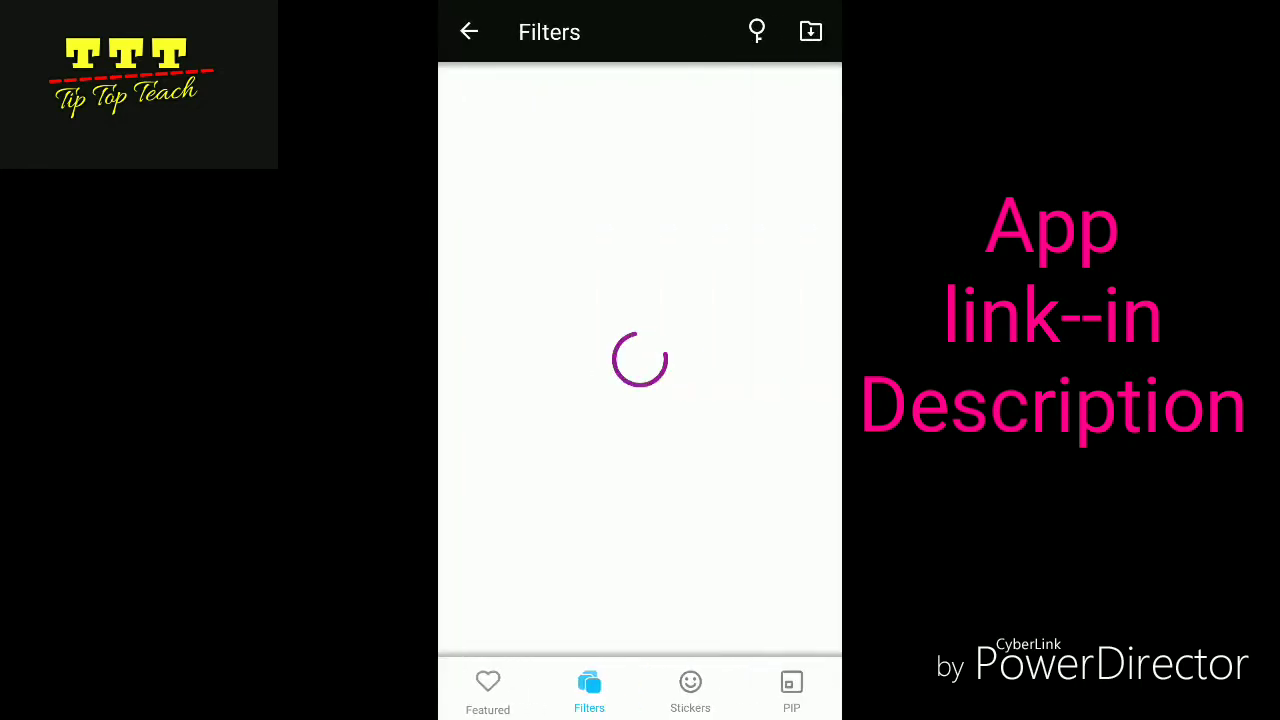
Scroll through the Filters catalogue, then return to the home screen
{"action": "scroll", "coordinate": [640, 400], "scroll_direction": "down", "scroll_amount": 5}
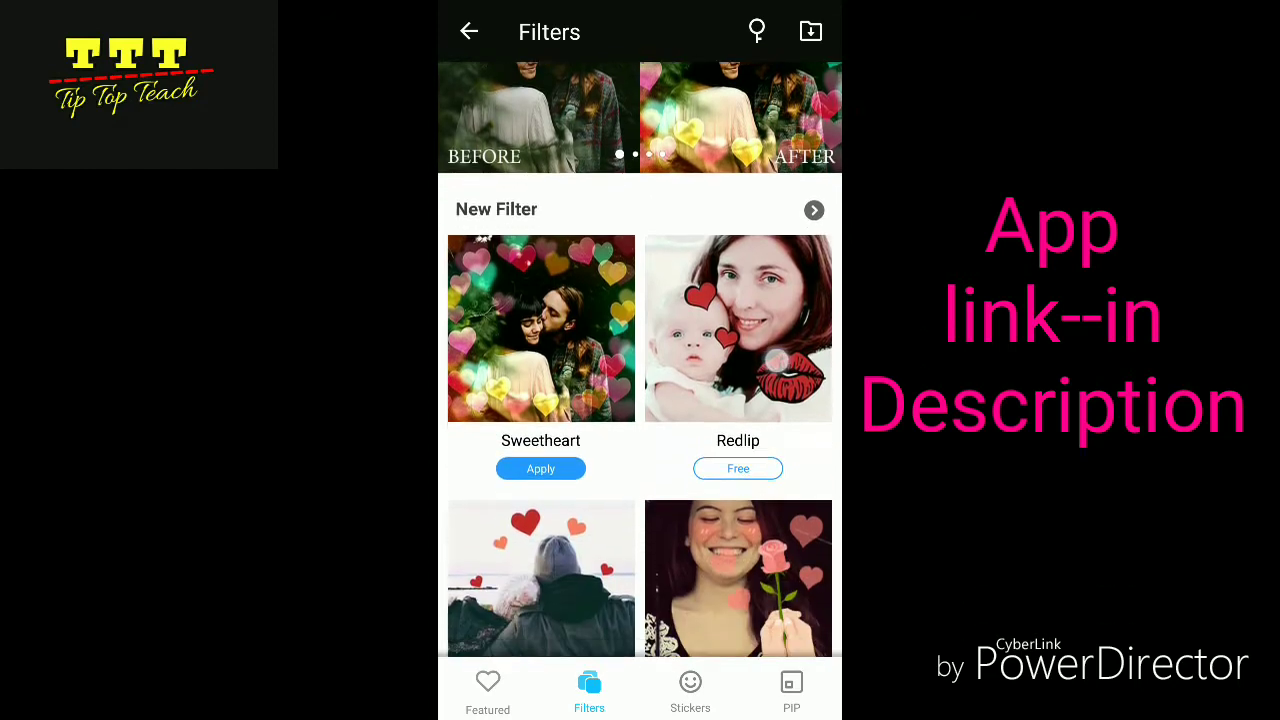
{"action": "scroll", "coordinate": [640, 360], "scroll_direction": "down", "scroll_amount": 2}
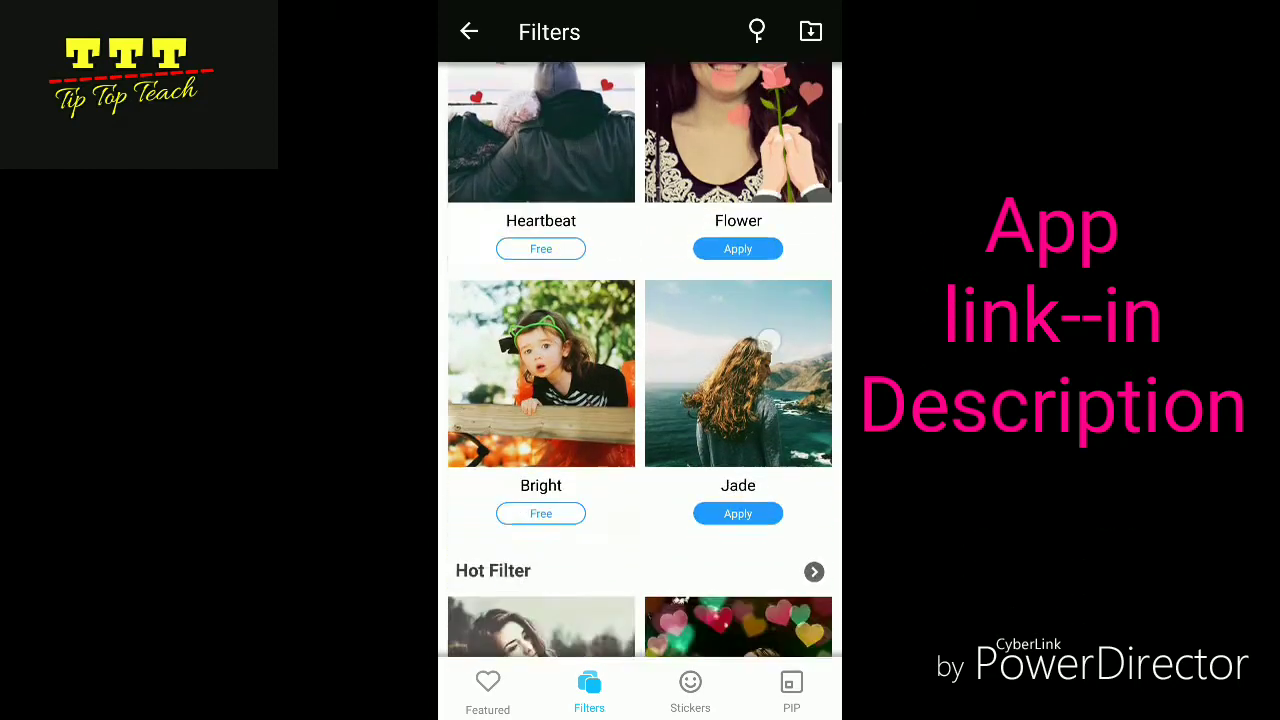
{"action": "scroll", "coordinate": [640, 360], "scroll_direction": "down", "scroll_amount": 2}
{"action": "scroll", "coordinate": [640, 360], "scroll_direction": "down", "scroll_amount": 2}
{"action": "scroll", "coordinate": [640, 360], "scroll_direction": "down", "scroll_amount": 3}
{"action": "scroll", "coordinate": [640, 360], "scroll_direction": "down", "scroll_amount": 1}
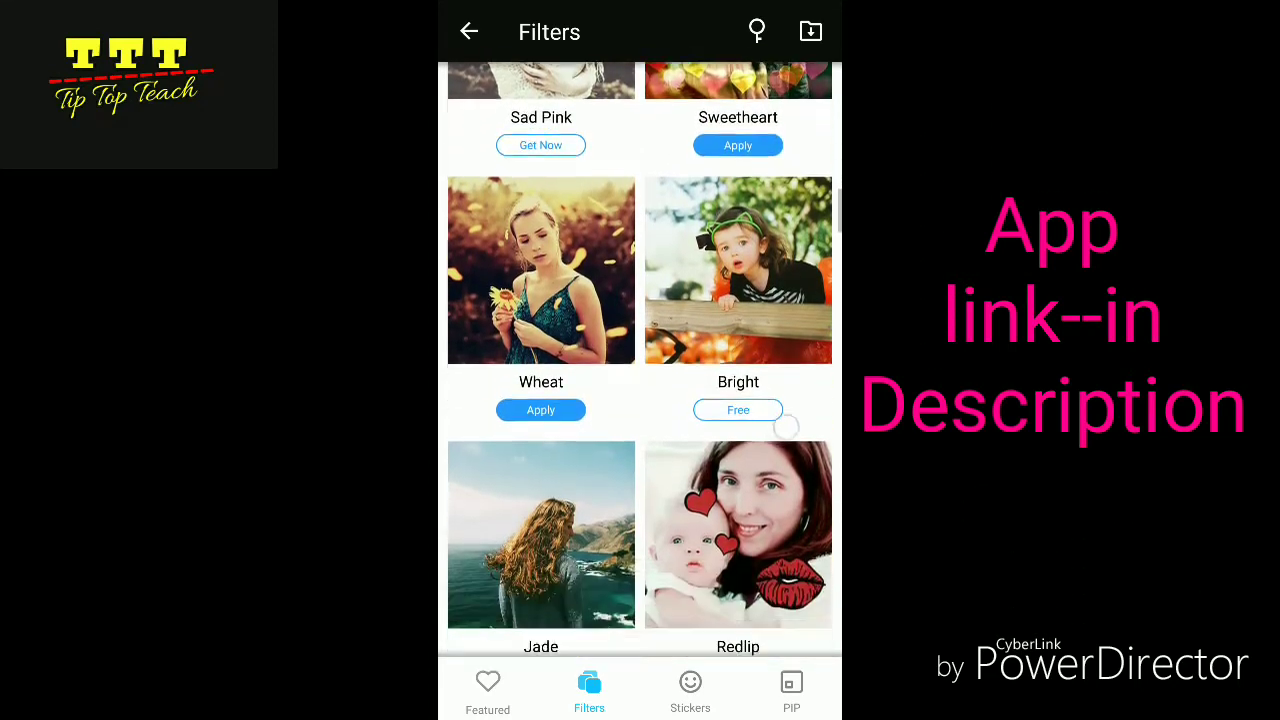
{"action": "scroll", "coordinate": [640, 360], "scroll_direction": "down", "scroll_amount": 2}
{"action": "scroll", "coordinate": [640, 360], "scroll_direction": "up", "scroll_amount": 2}
{"action": "scroll", "coordinate": [640, 360], "scroll_direction": "up", "scroll_amount": 2}
{"action": "scroll", "coordinate": [640, 360], "scroll_direction": "up", "scroll_amount": 1}
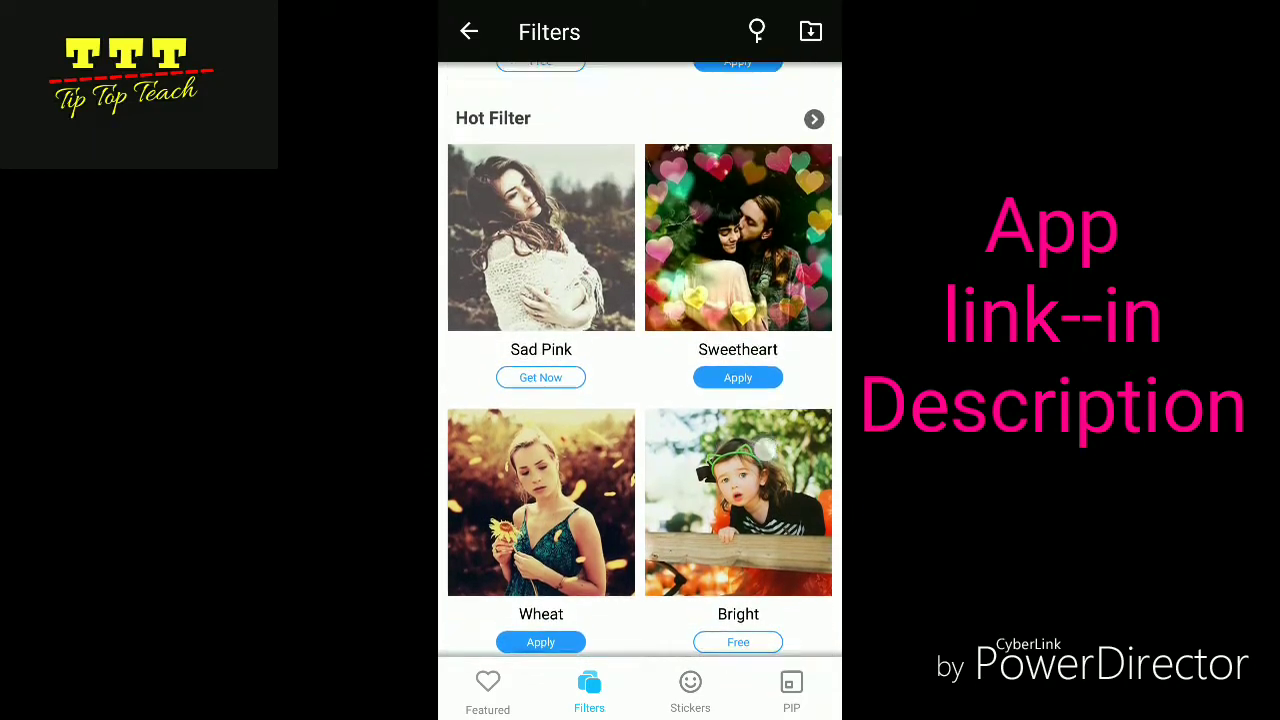
{"action": "scroll", "coordinate": [640, 360], "scroll_direction": "up", "scroll_amount": 2}
{"action": "left_click", "coordinate": [483, 38]}
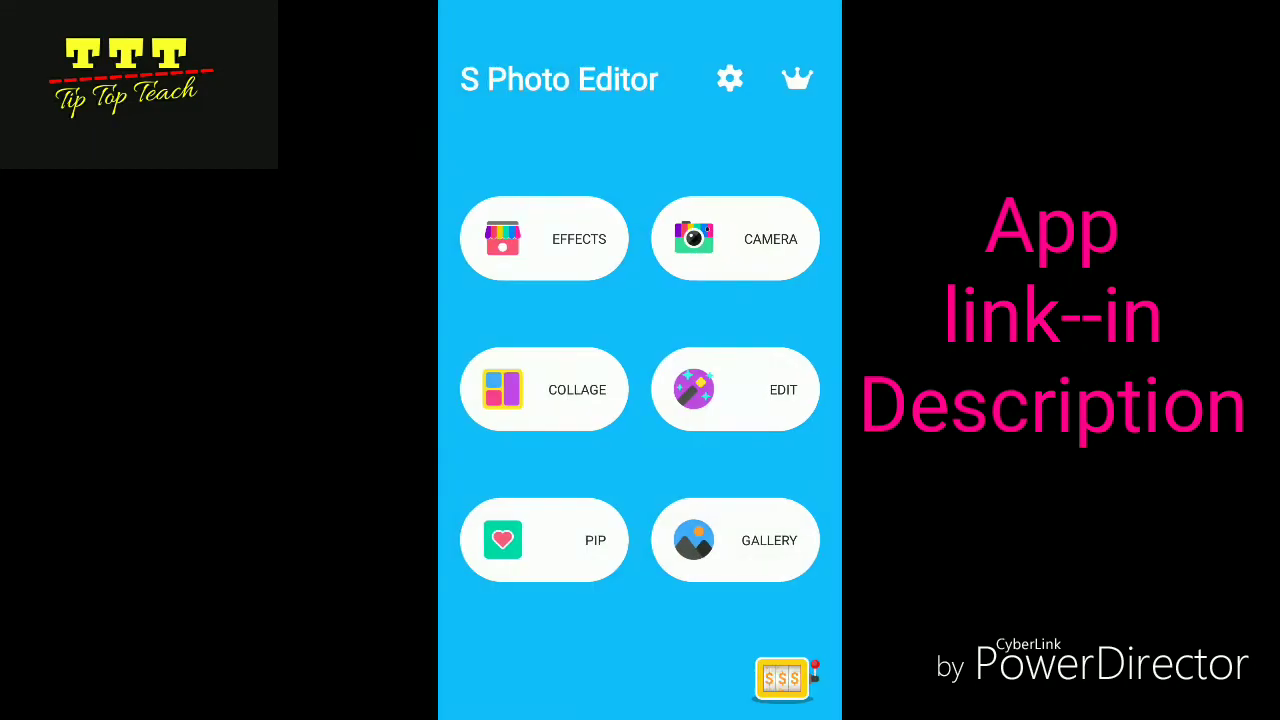
Open the camera and apply the Snow filter to the viewfinder
{"action": "left_click_drag", "start_coordinate": [694, 292], "coordinate": [780, 277]}
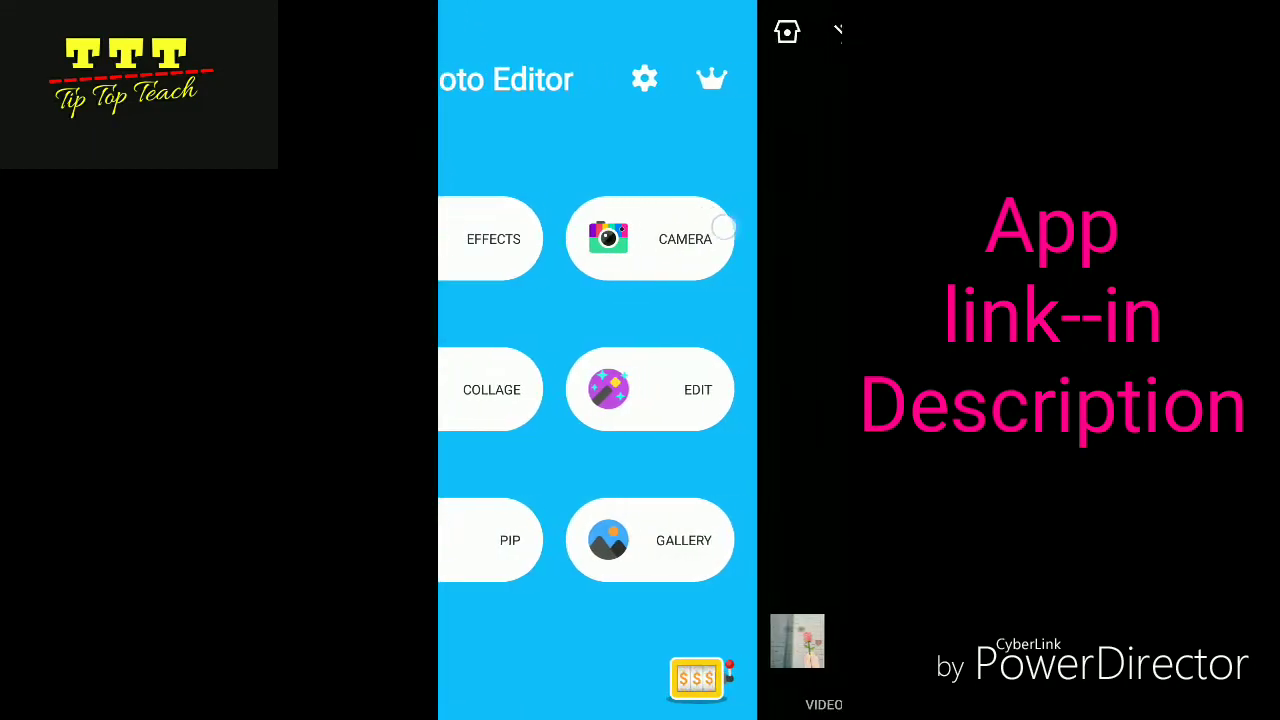
{"action": "left_click", "coordinate": [724, 239]}
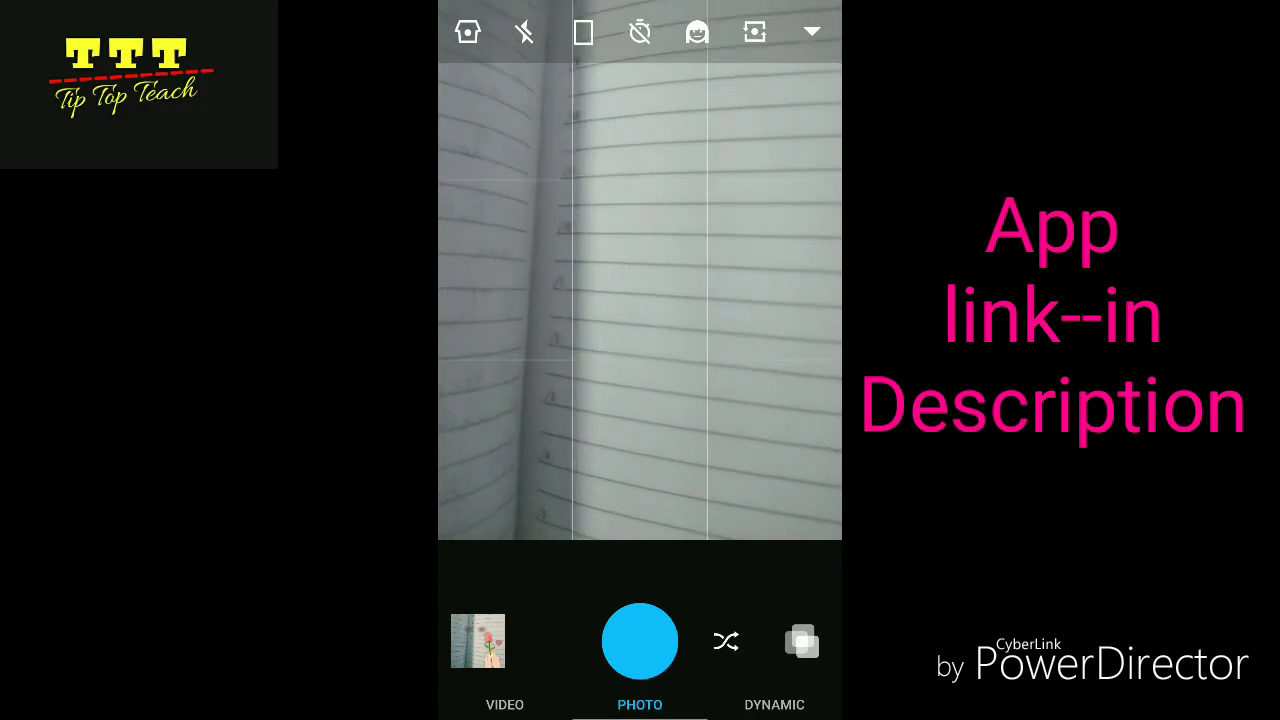
{"action": "left_click", "coordinate": [801, 645]}
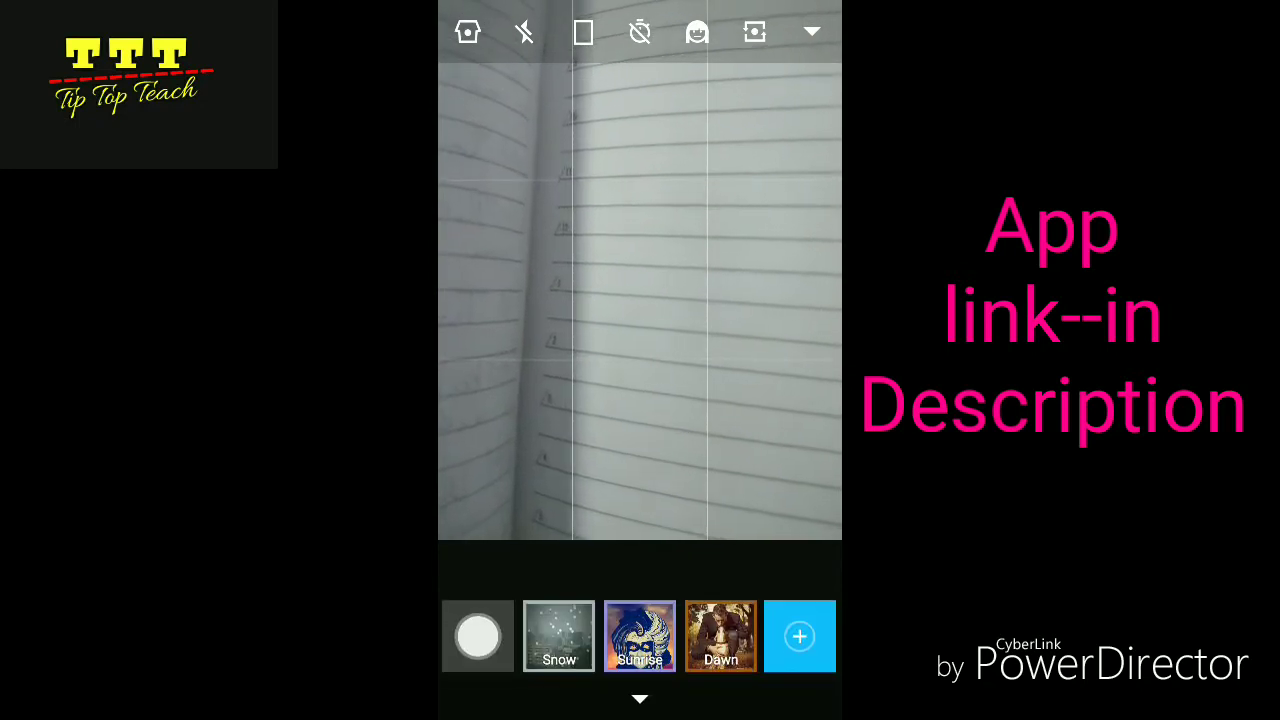
{"action": "left_click", "coordinate": [558, 636]}
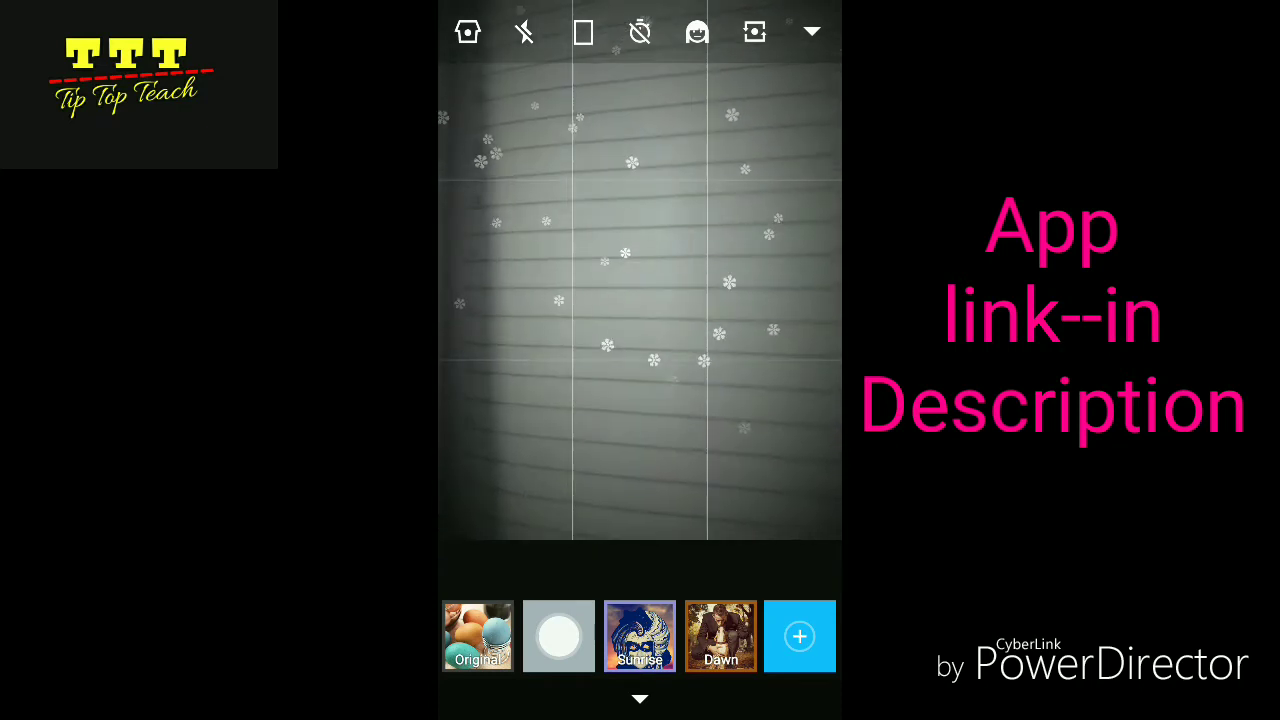
{"action": "left_click", "coordinate": [640, 698]}
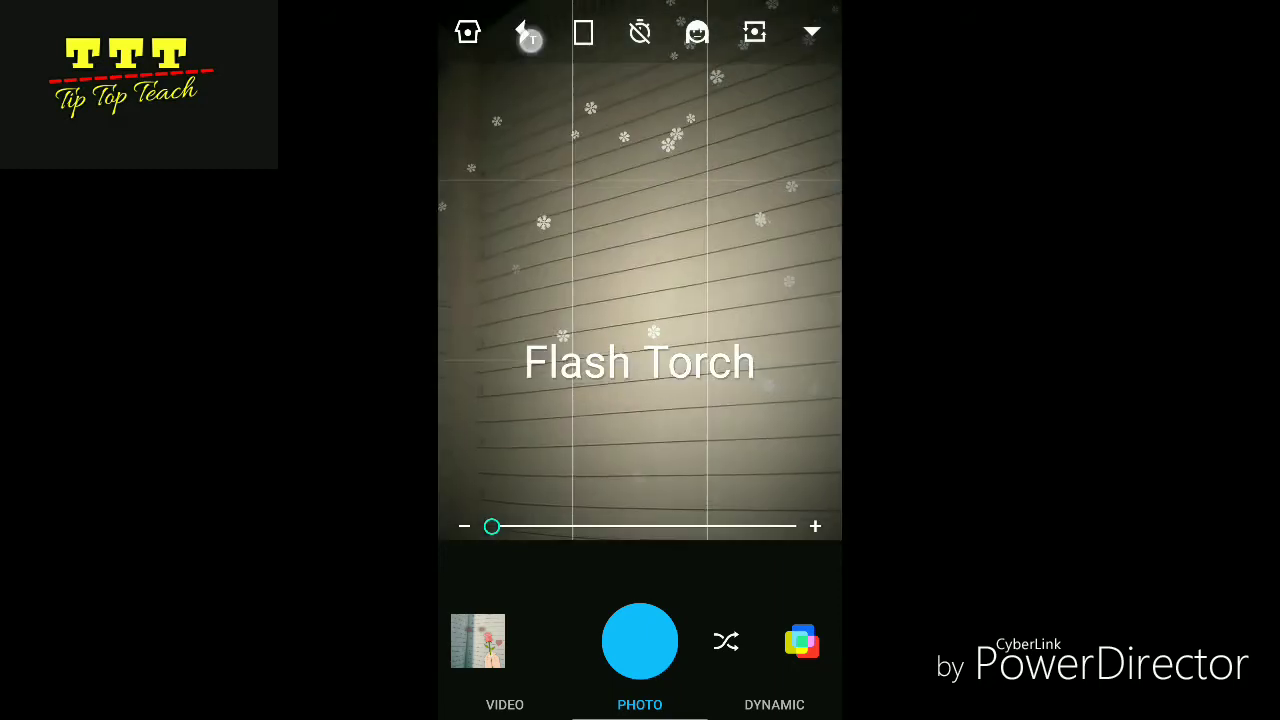
Turn the flash off and glance at the photo layout options
{"action": "left_click", "coordinate": [525, 32]}
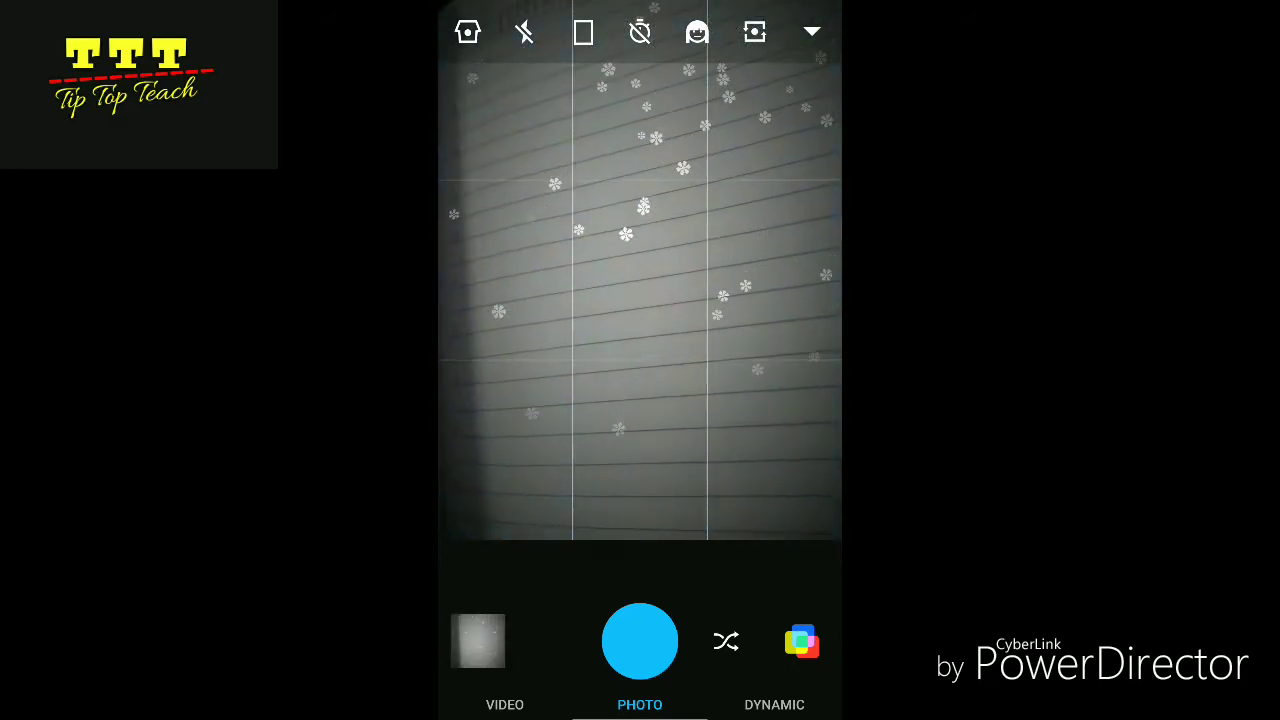
{"action": "left_click", "coordinate": [587, 33]}
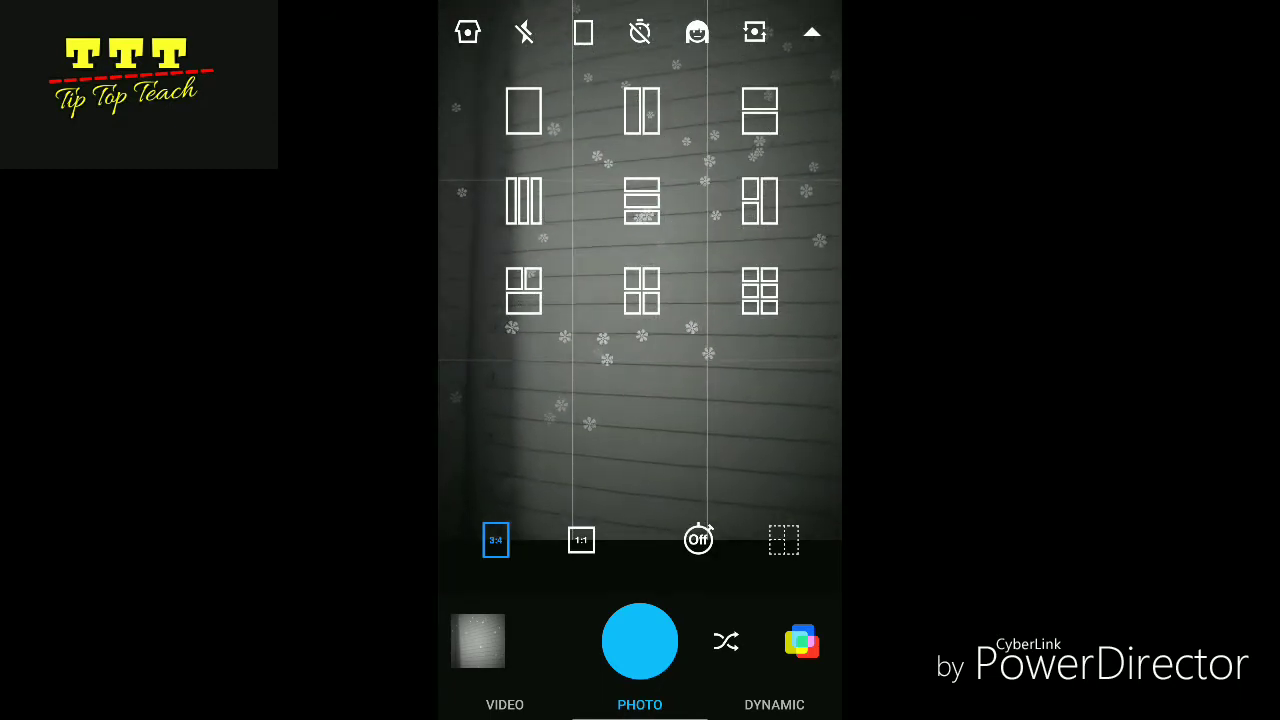
{"action": "left_click", "coordinate": [583, 33]}
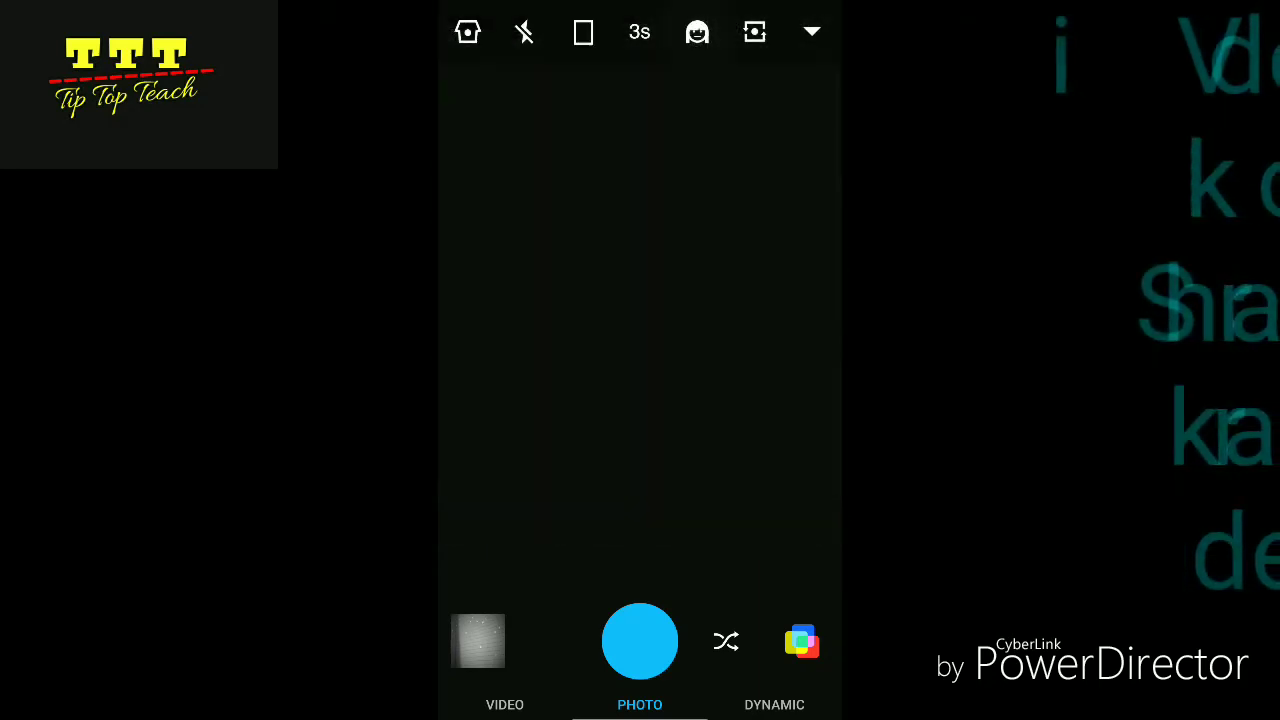
Turn on beauty mode and take a photo on the countdown timer
{"action": "left_click", "coordinate": [524, 32]}
{"action": "left_click", "coordinate": [697, 32]}
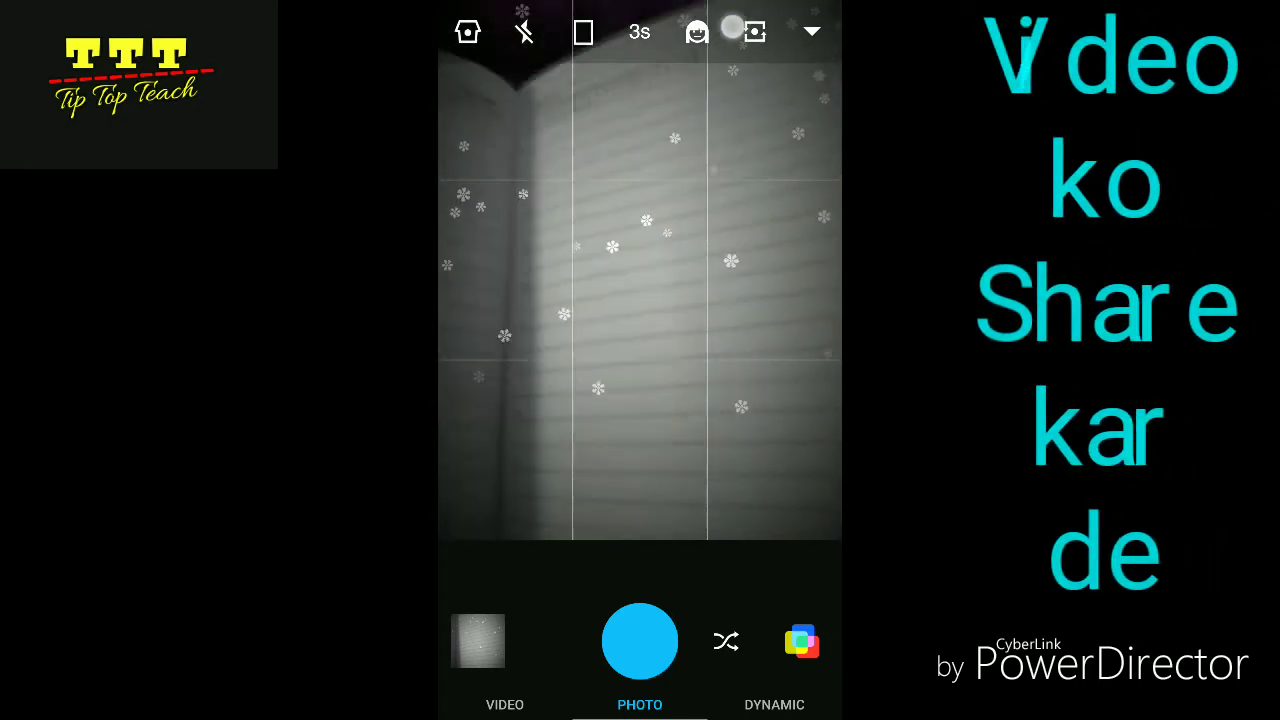
{"action": "left_click", "coordinate": [777, 80]}
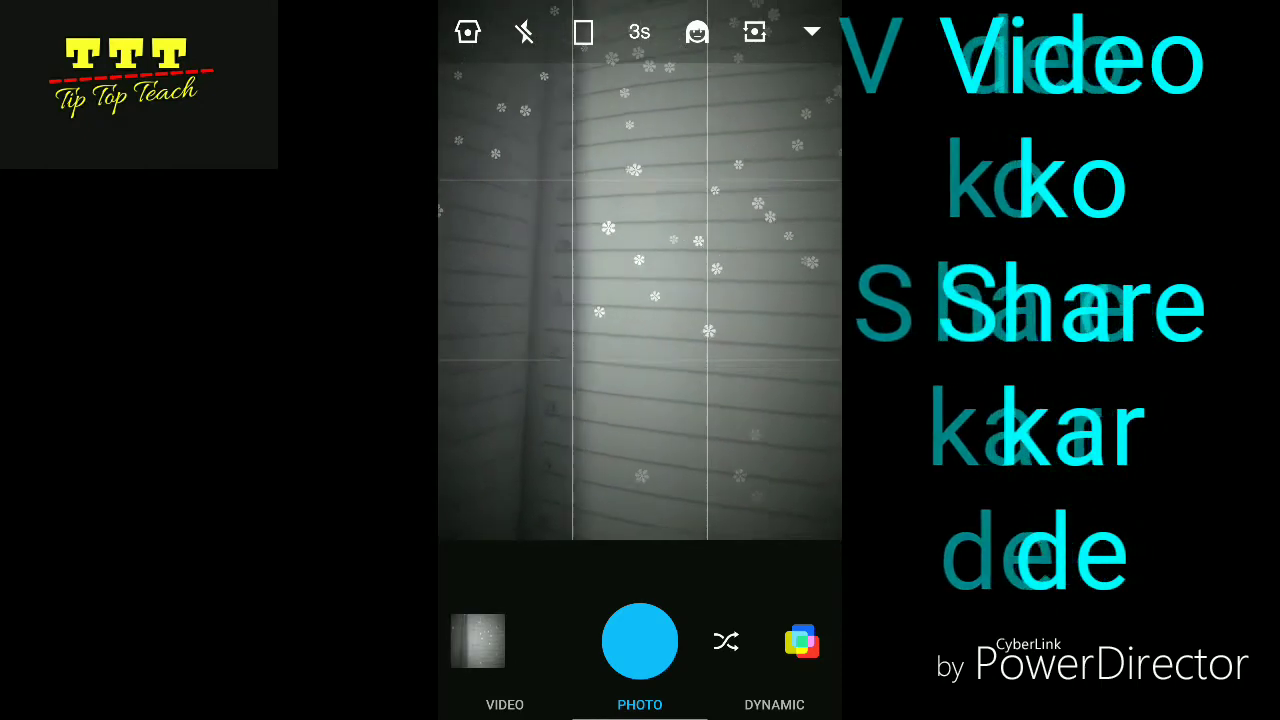
Review the captured Snow photo, delete it, and close the ad to return to the camera
{"action": "left_click", "coordinate": [478, 640]}
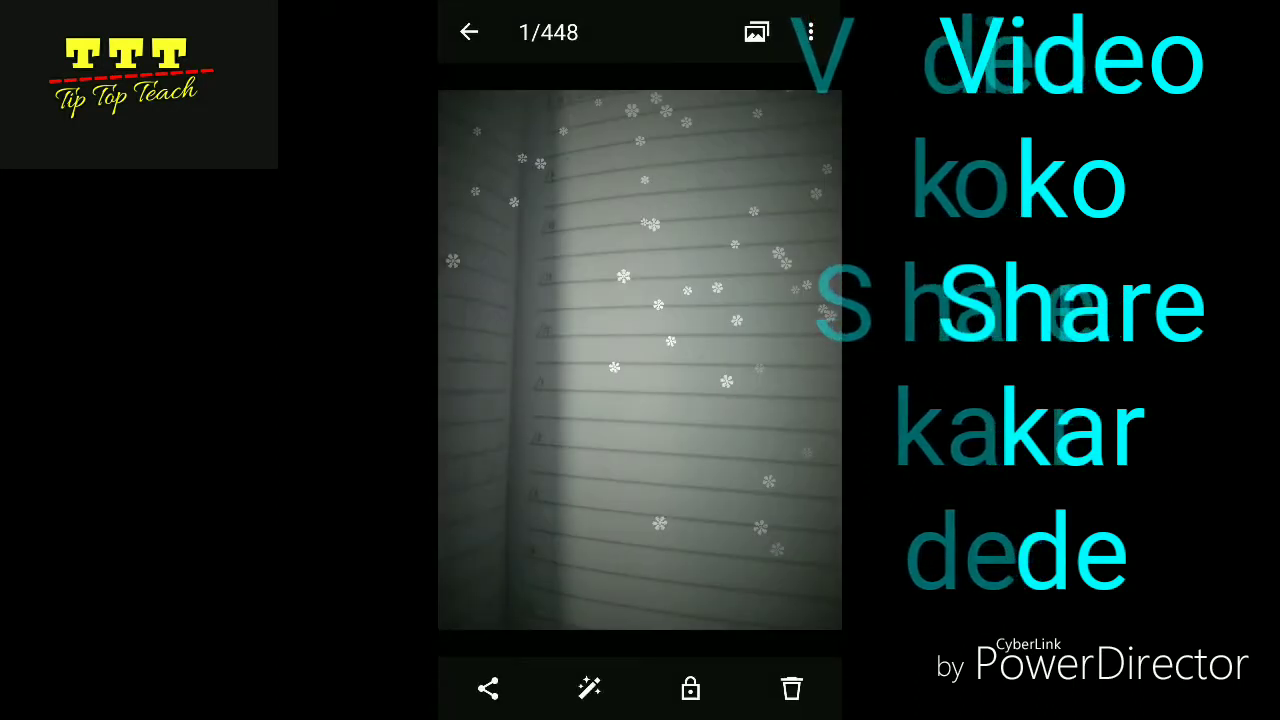
{"action": "left_click", "coordinate": [590, 688]}
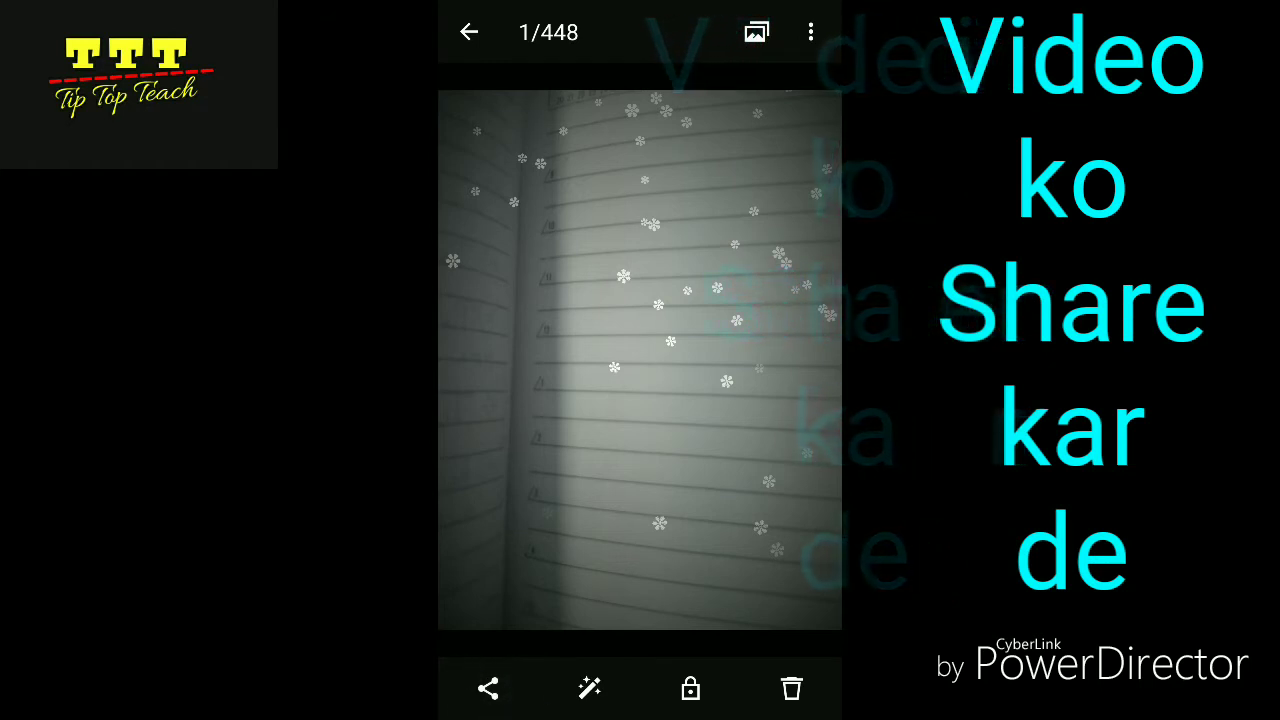
{"action": "mouse_move", "coordinate": [687, 654]}
{"action": "left_mouse_down"}
{"action": "mouse_move", "coordinate": [669, 710]}
{"action": "mouse_move", "coordinate": [706, 654]}
{"action": "mouse_move", "coordinate": [689, 686]}
{"action": "mouse_move", "coordinate": [701, 714]}
{"action": "left_mouse_up"}
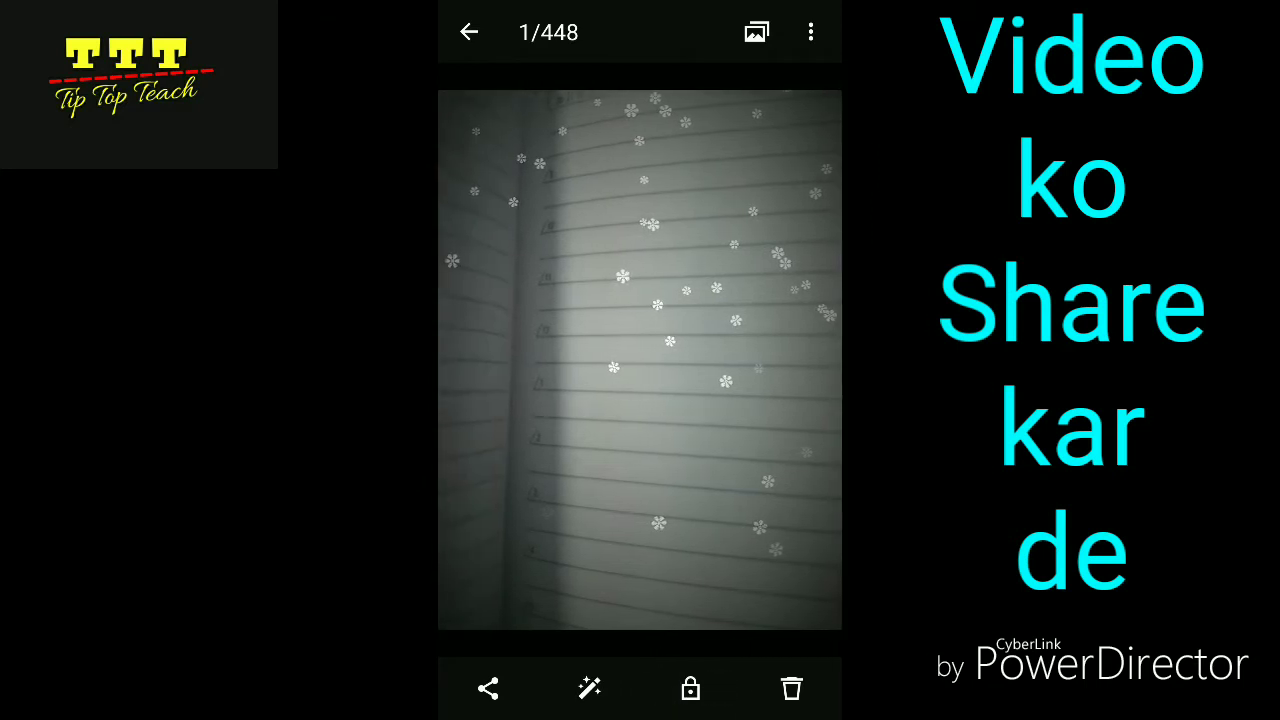
{"action": "left_click", "coordinate": [791, 688]}
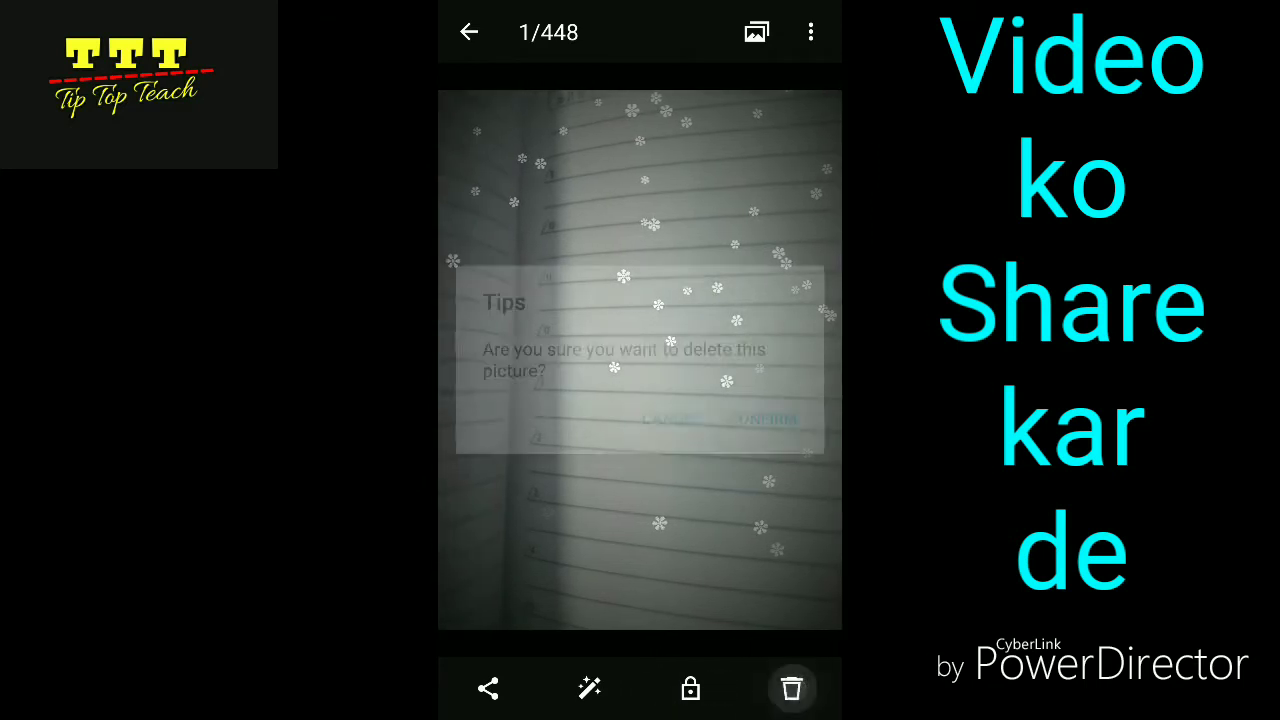
{"action": "left_click", "coordinate": [773, 426]}
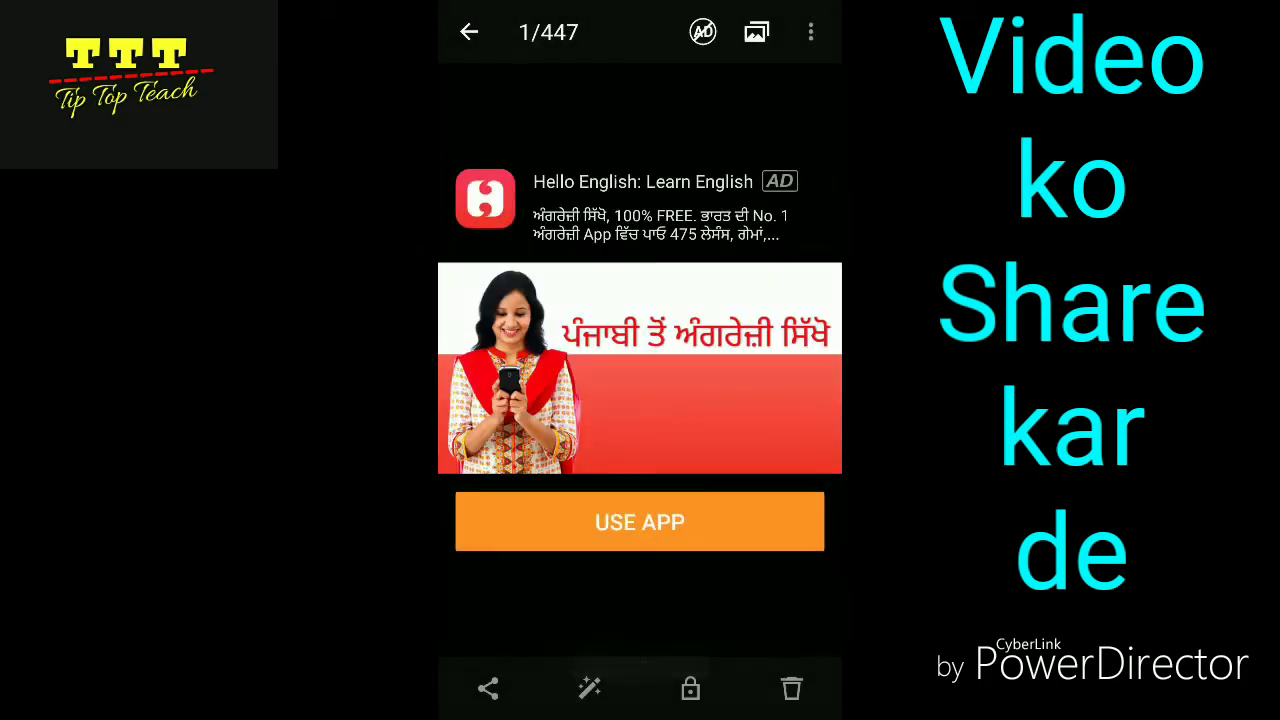
{"action": "left_click", "coordinate": [469, 32]}
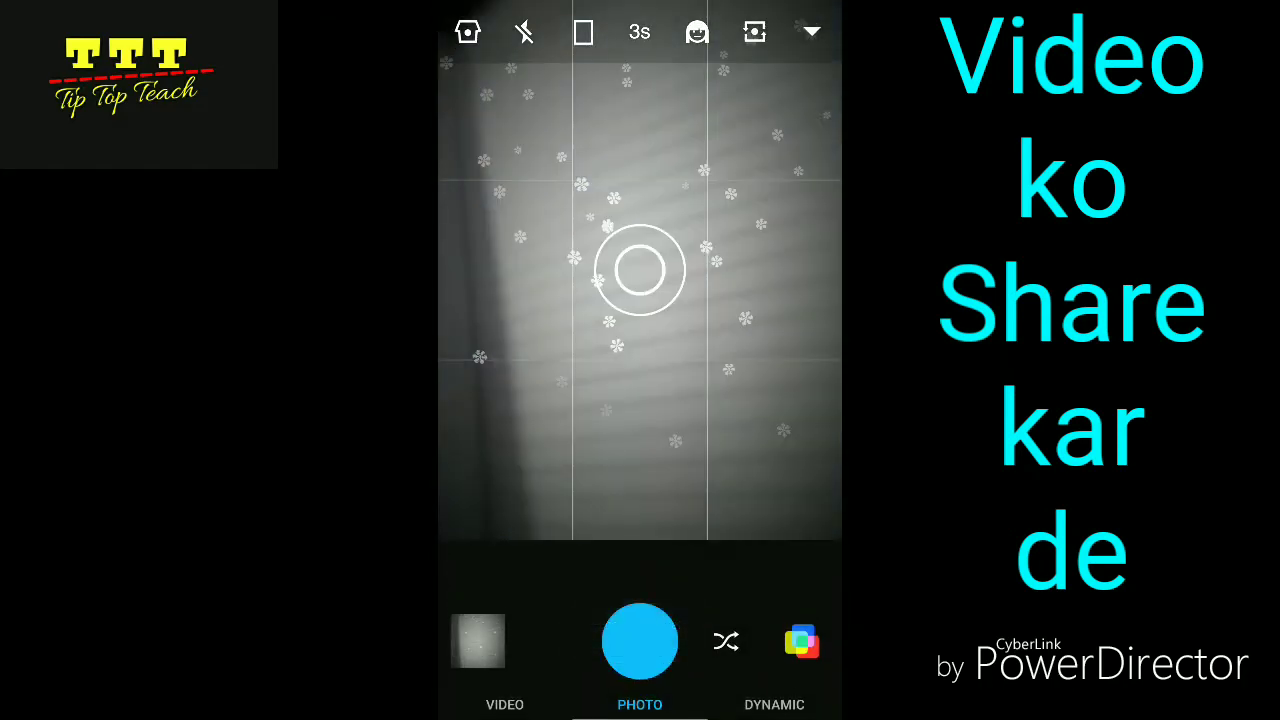
Go home and start a collage from three chosen photos
{"action": "left_click", "coordinate": [468, 32]}
{"action": "left_click_drag", "start_coordinate": [469, 440], "coordinate": [571, 443]}
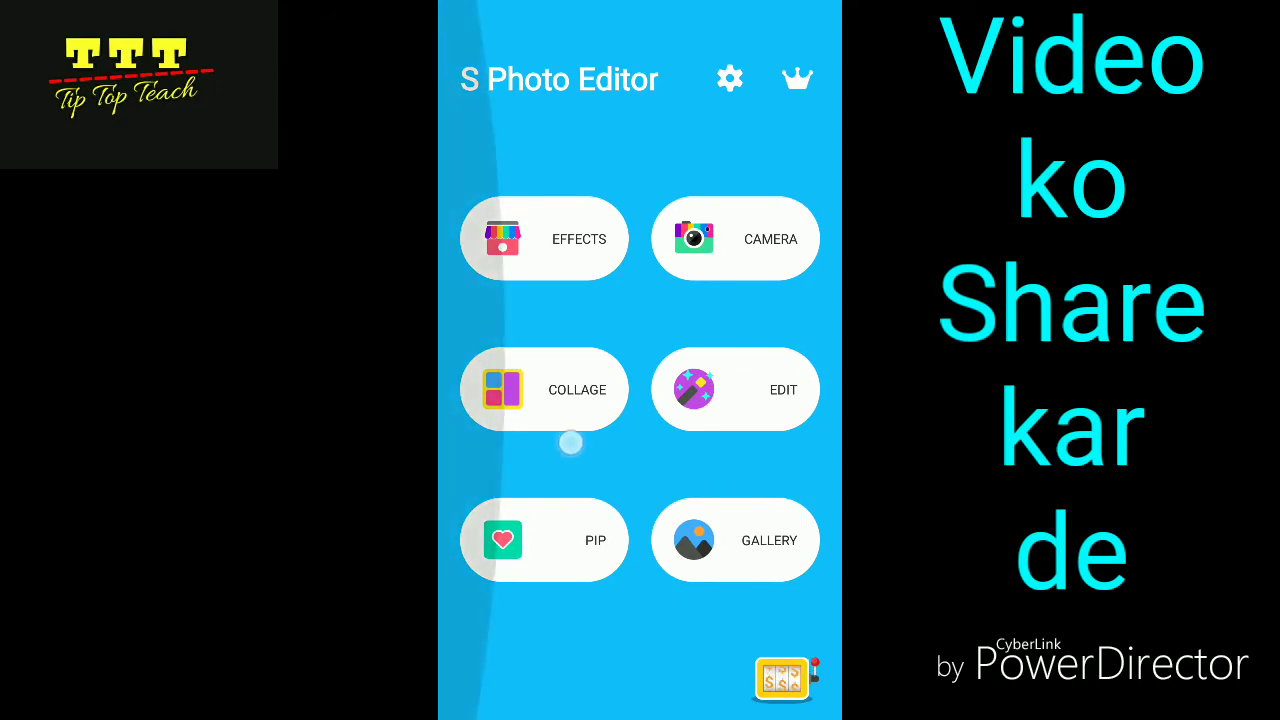
{"action": "left_click", "coordinate": [544, 390]}
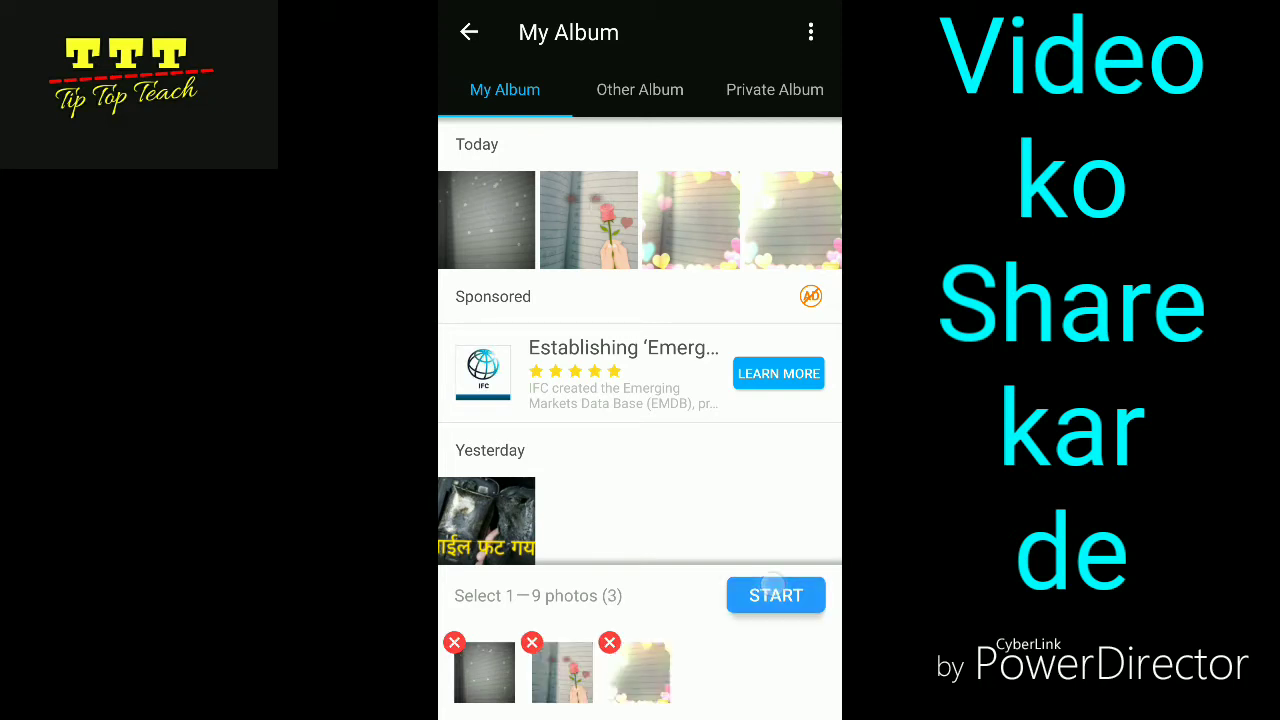
{"action": "left_click", "coordinate": [775, 595]}
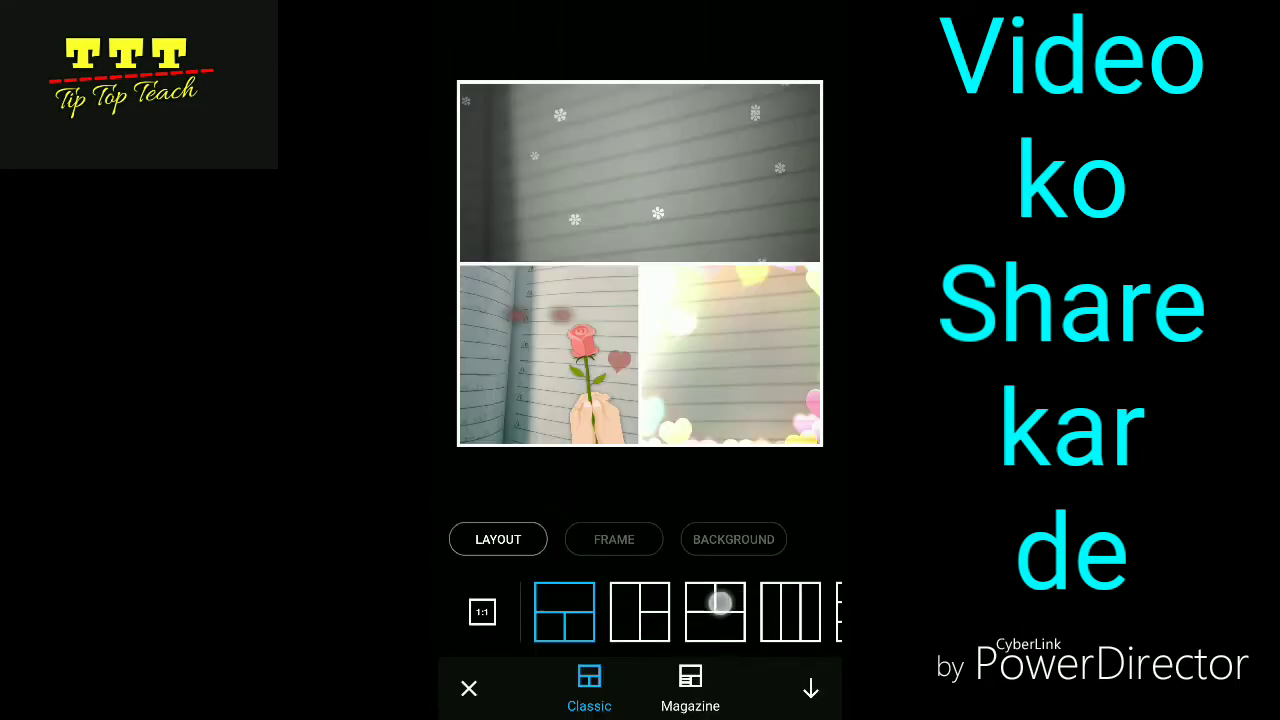
Try diagonal and stacked arrangements, then settle on three vertical columns
{"action": "left_click", "coordinate": [740, 612]}
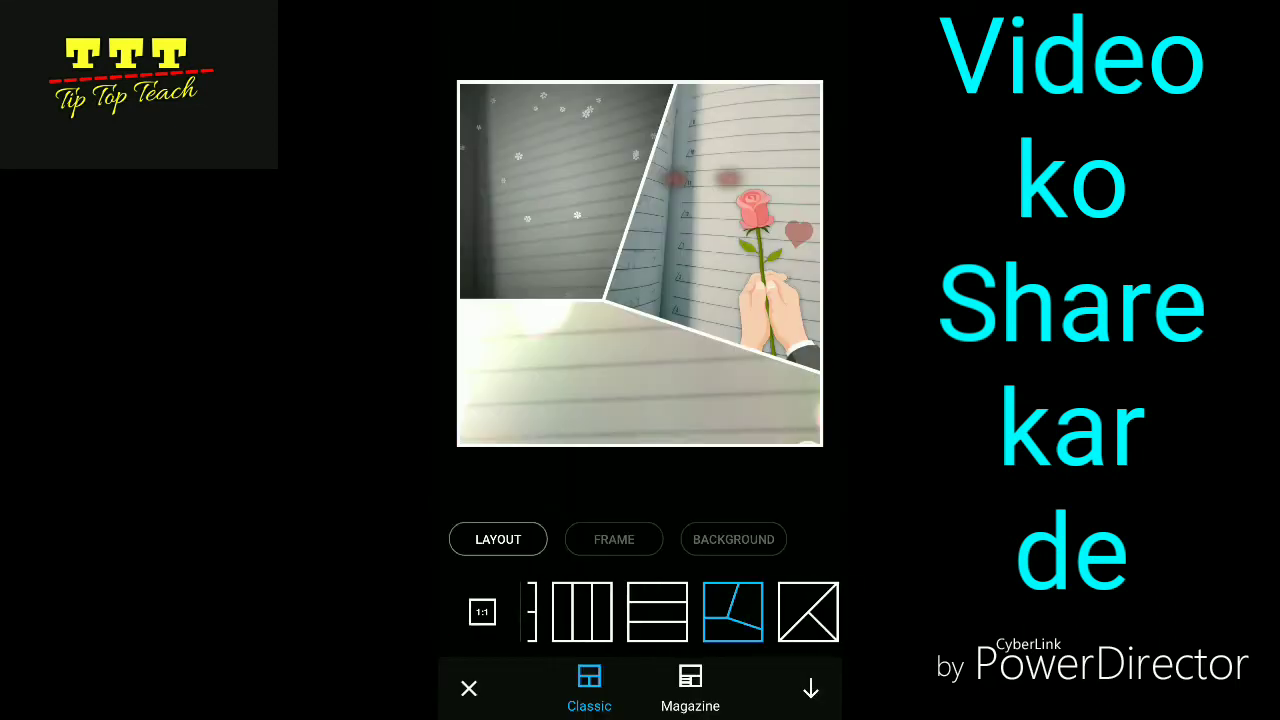
{"action": "left_click", "coordinate": [659, 622]}
{"action": "left_click", "coordinate": [582, 610]}
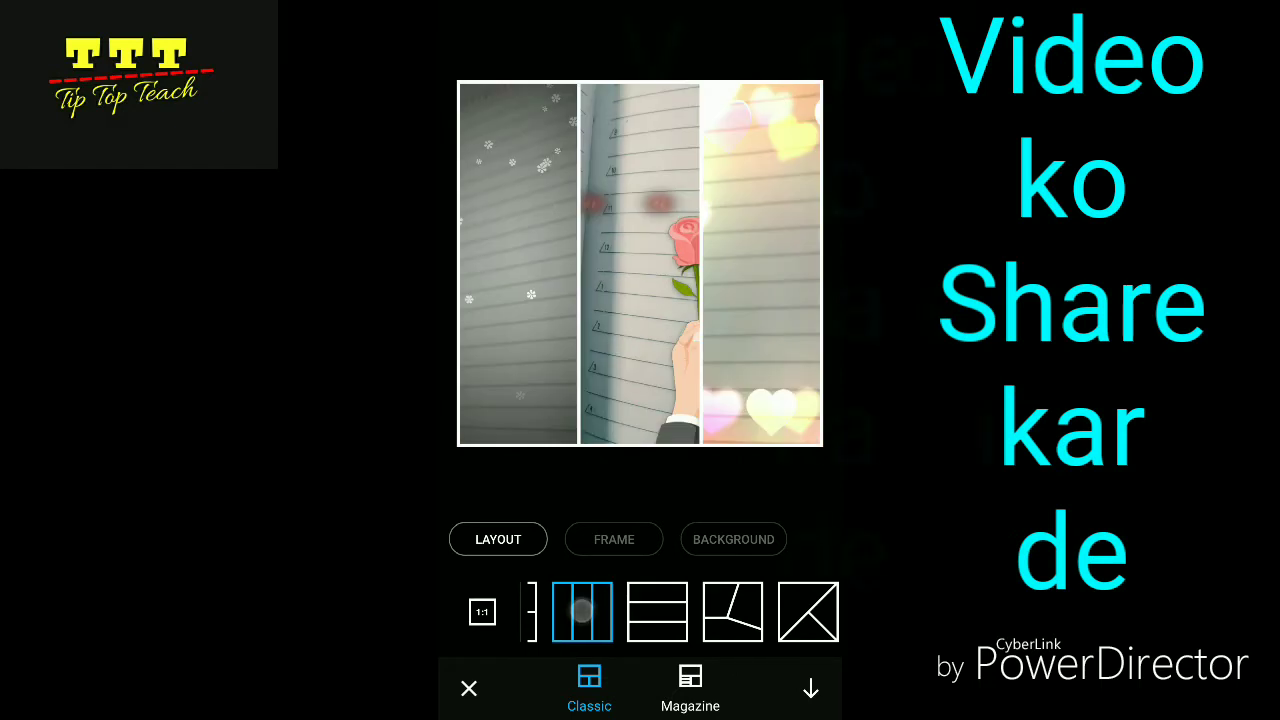
{"action": "left_click", "coordinate": [688, 598]}
{"action": "left_click", "coordinate": [590, 608]}
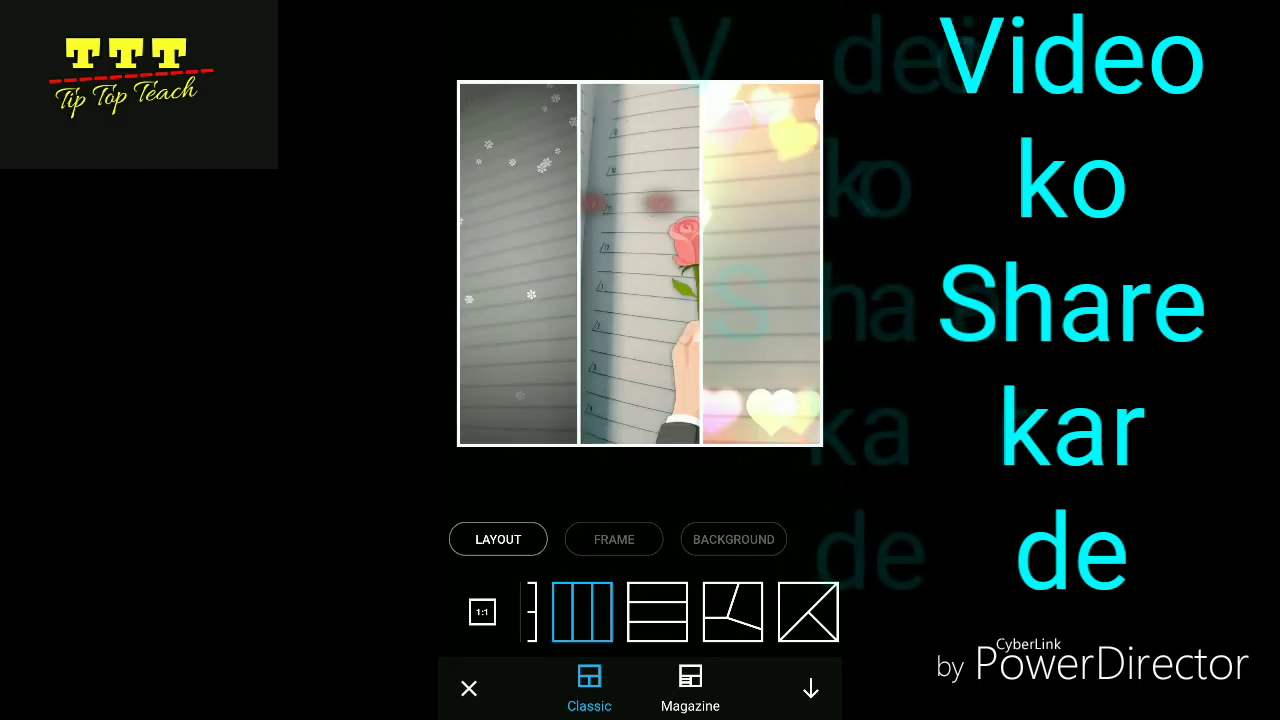
Give the collage an orange-yellow background, adjusted border and rounded corners
{"action": "left_click", "coordinate": [733, 539]}
{"action": "left_click", "coordinate": [633, 611]}
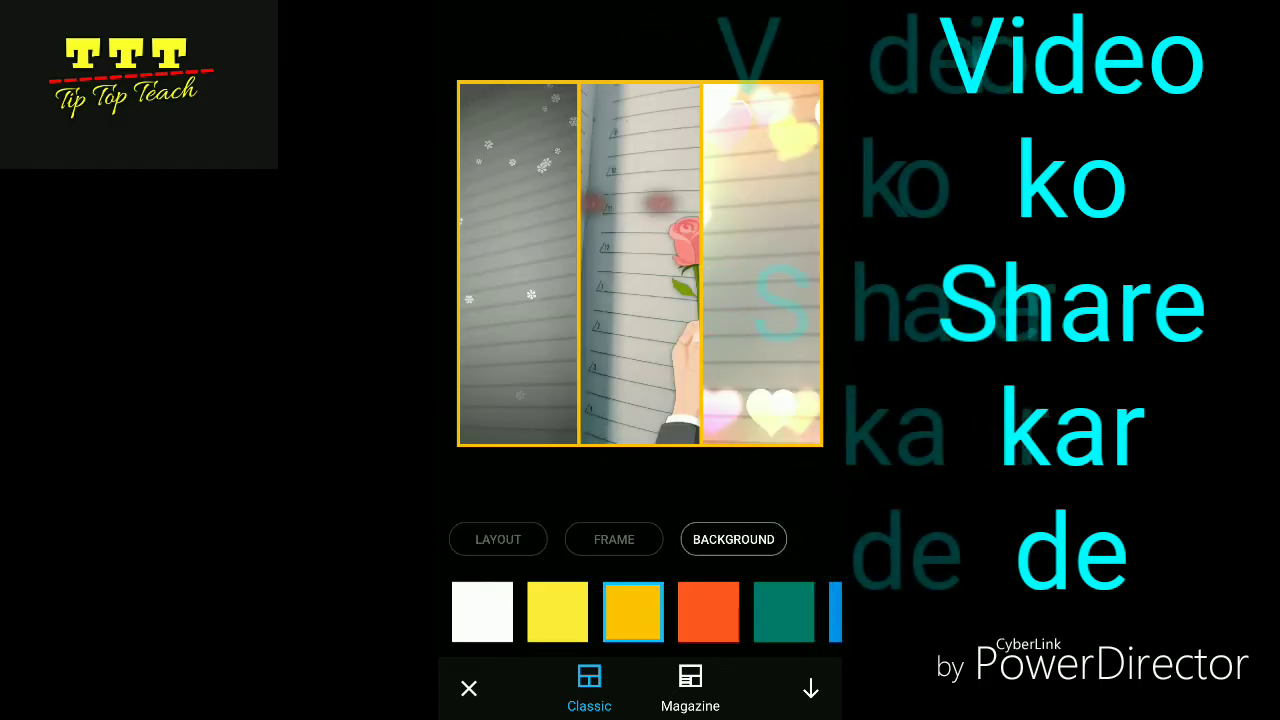
{"action": "left_click", "coordinate": [614, 539]}
{"action": "left_click_drag", "start_coordinate": [563, 590], "coordinate": [656, 601]}
{"action": "left_click_drag", "start_coordinate": [708, 601], "coordinate": [622, 590]}
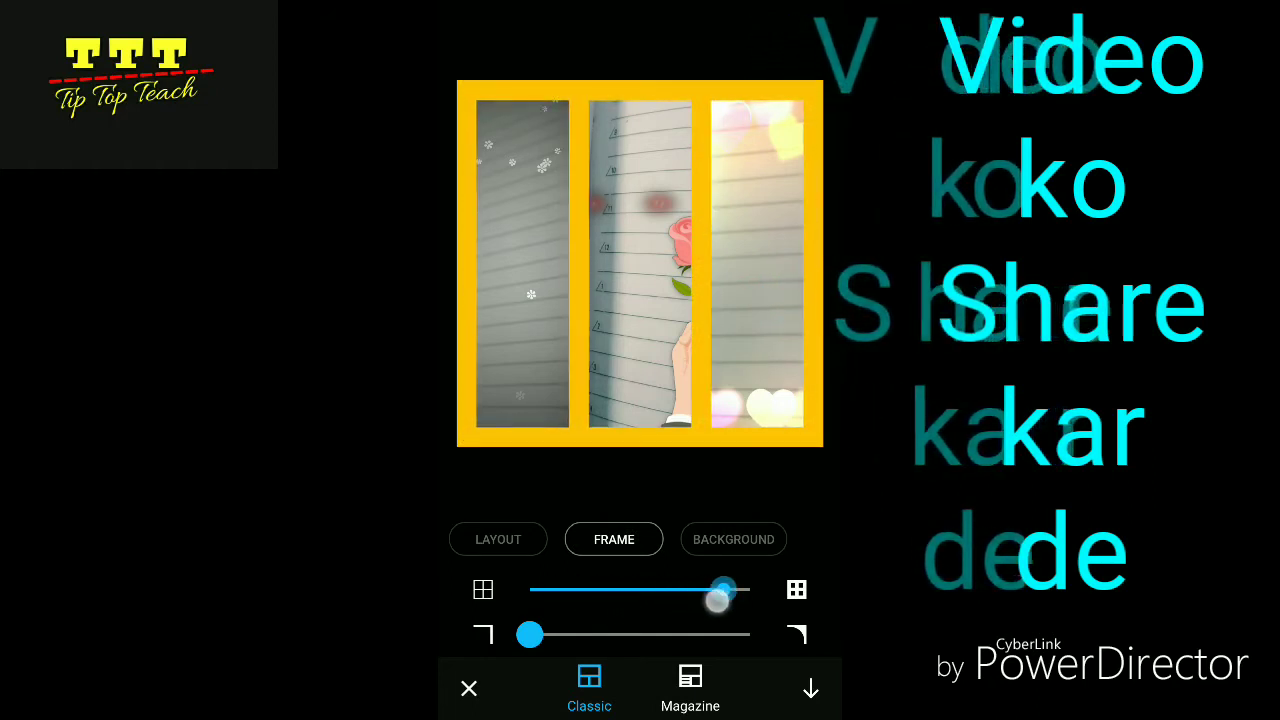
{"action": "left_click_drag", "start_coordinate": [530, 635], "coordinate": [618, 641]}
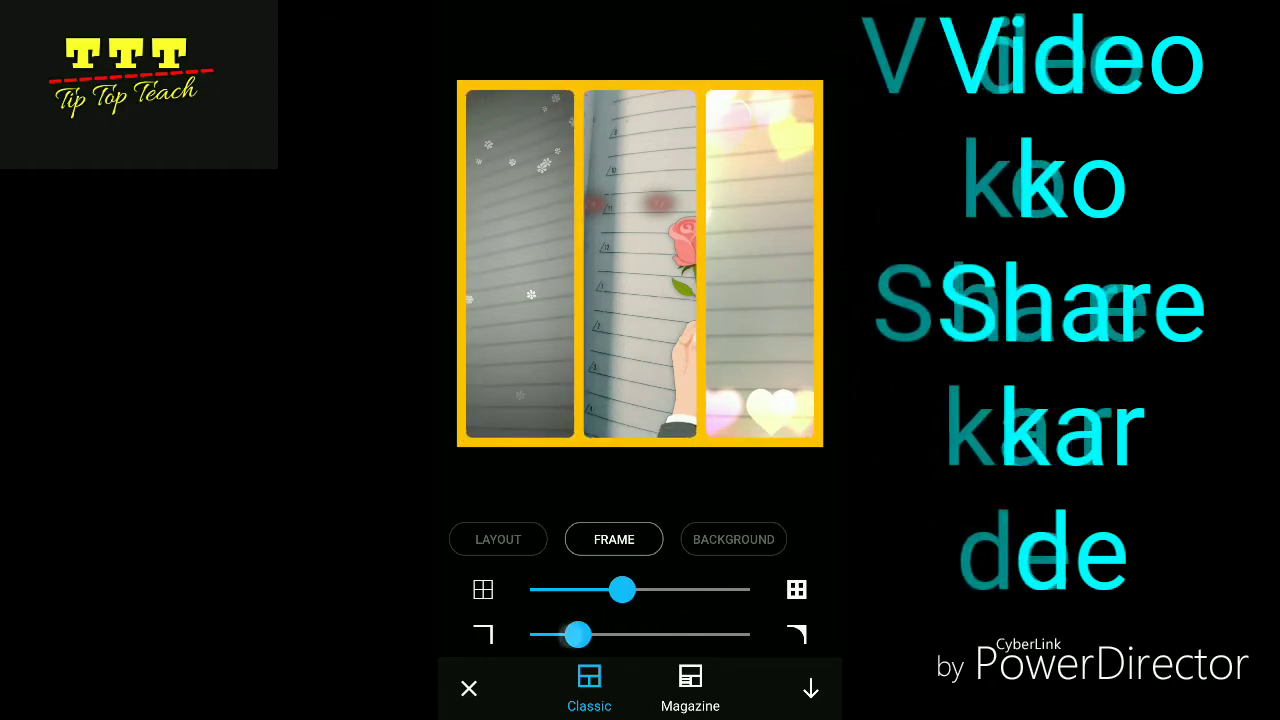
Switch the collage to magazine-style templates
{"action": "left_click", "coordinate": [498, 539]}
{"action": "left_click_drag", "start_coordinate": [766, 603], "coordinate": [860, 603]}
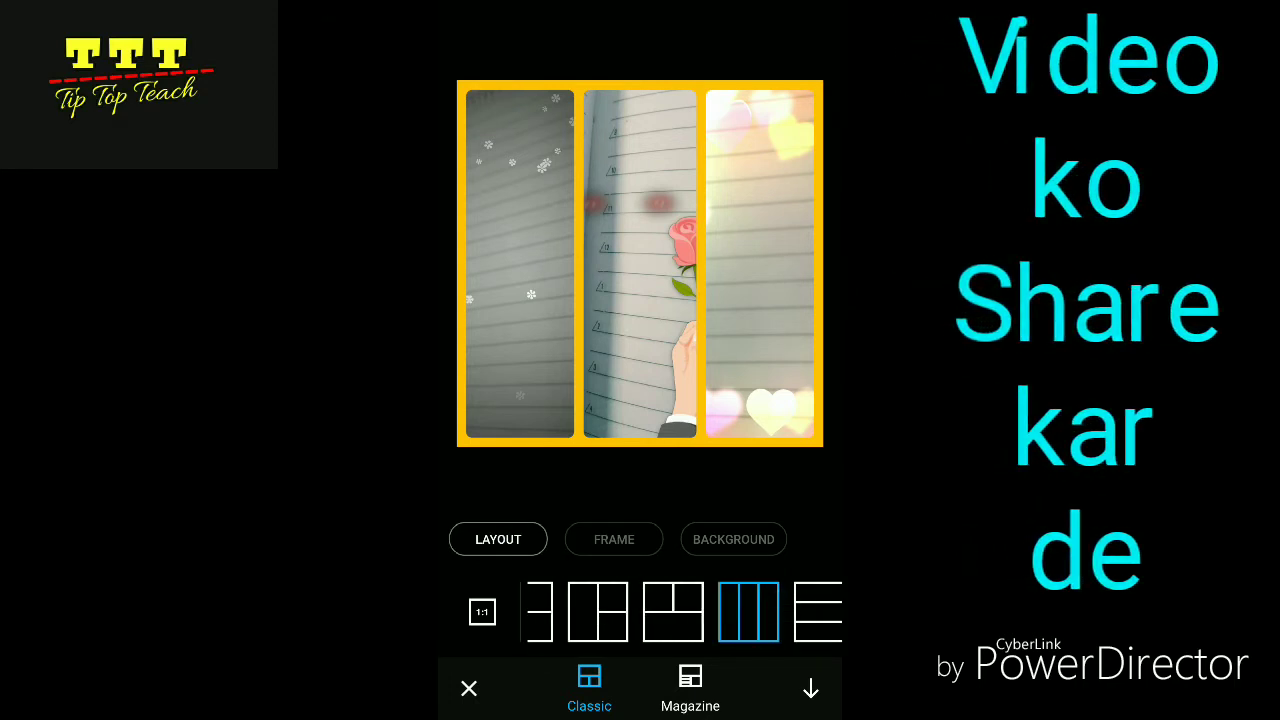
{"action": "left_click", "coordinate": [690, 680]}
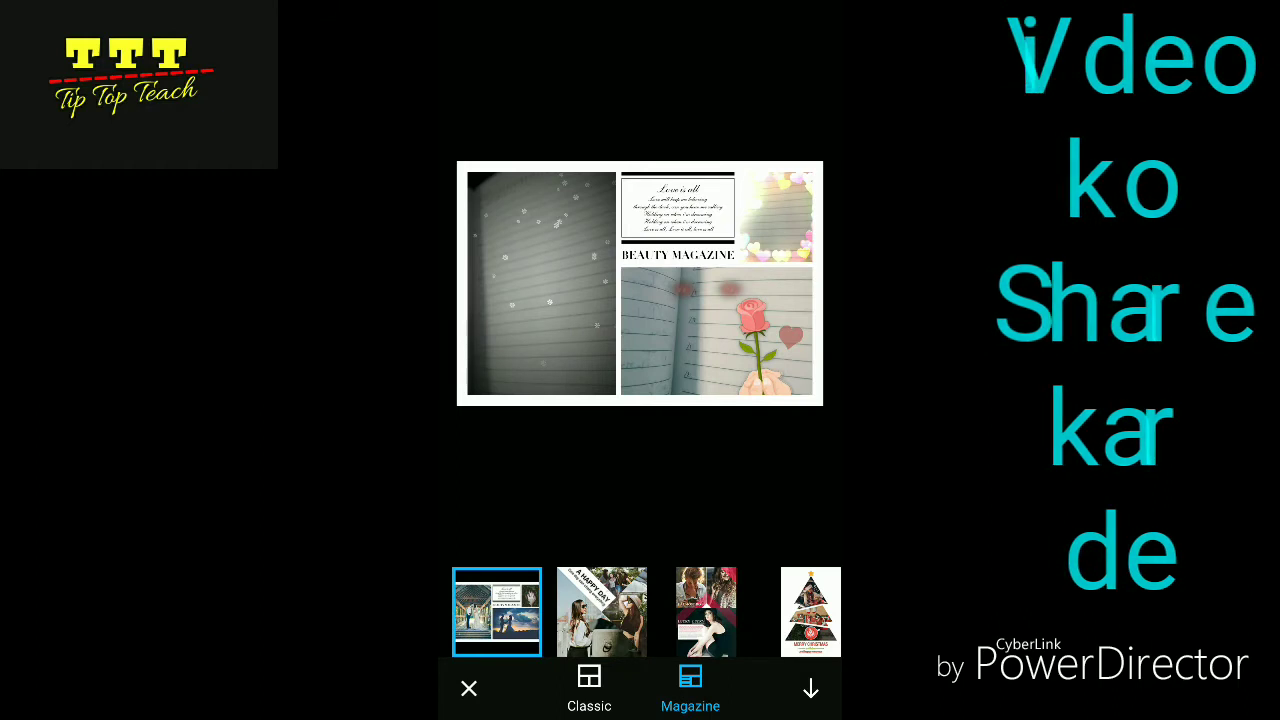
Preview A HAPPY DAY and I ALMOST DO, then save the BEAUTY MAGAZINE collage
{"action": "left_click", "coordinate": [601, 611]}
{"action": "left_click", "coordinate": [706, 611]}
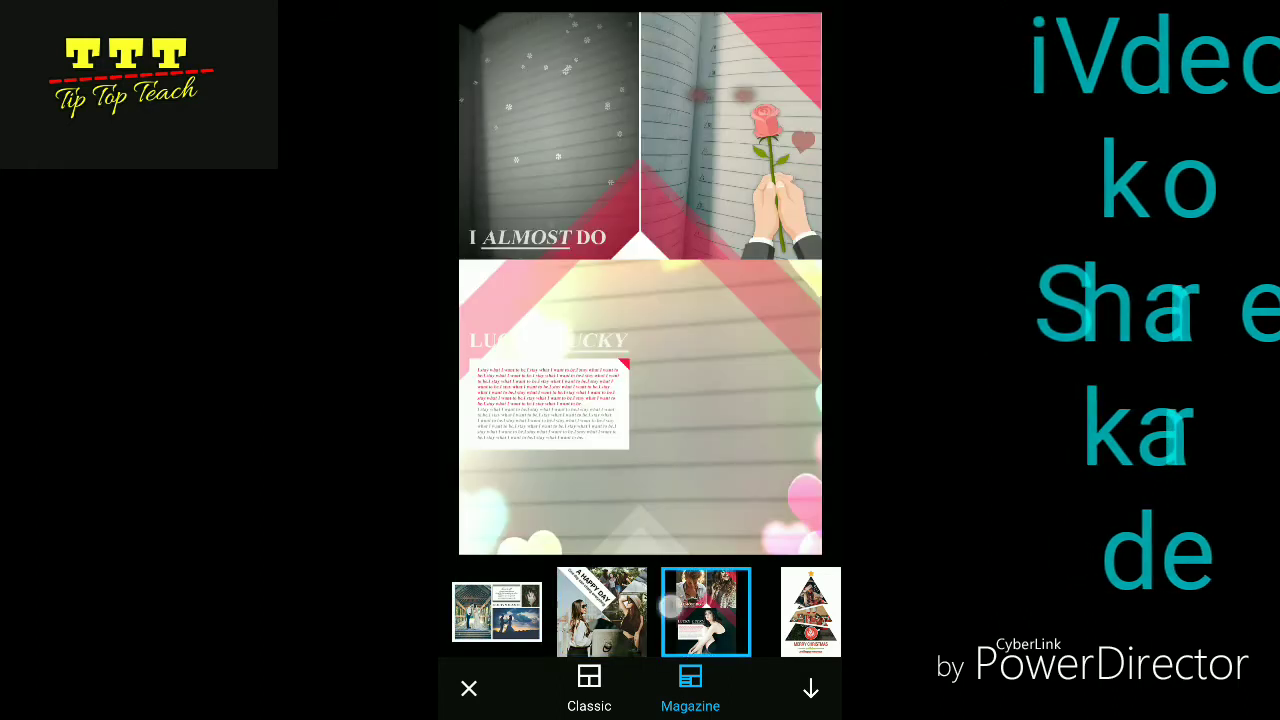
{"action": "left_click", "coordinate": [497, 611]}
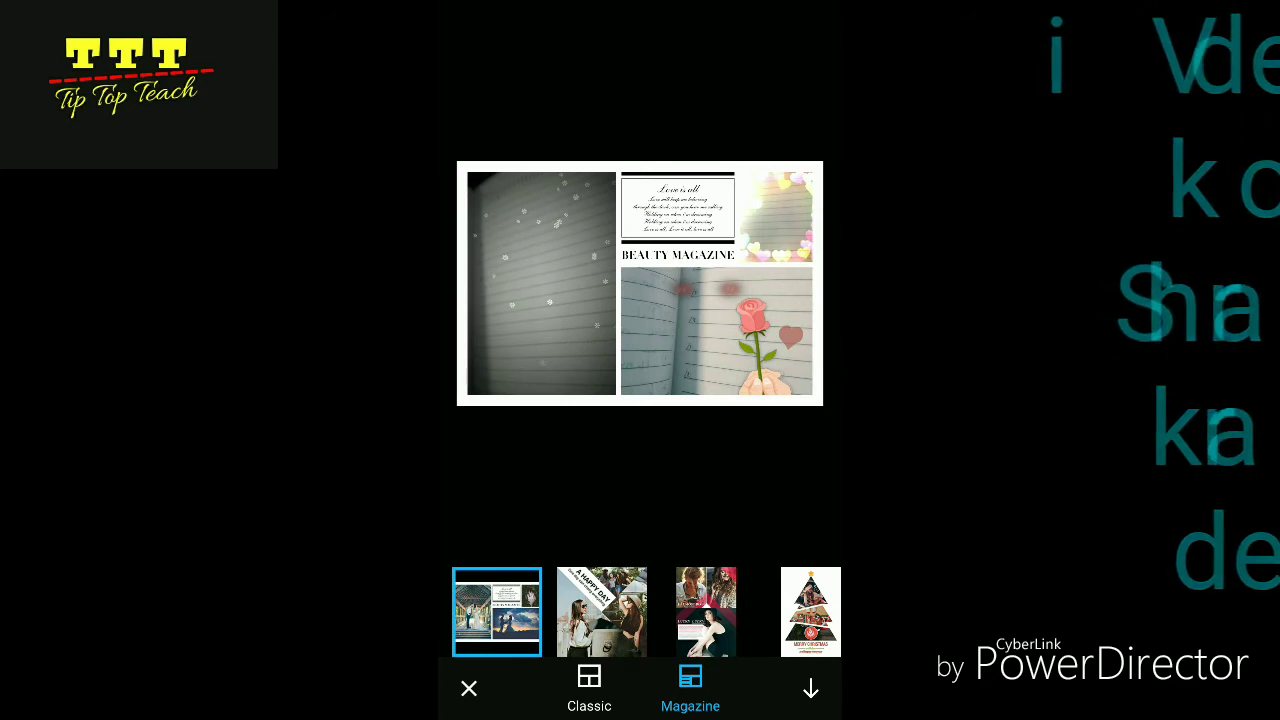
{"action": "left_click", "coordinate": [811, 688]}
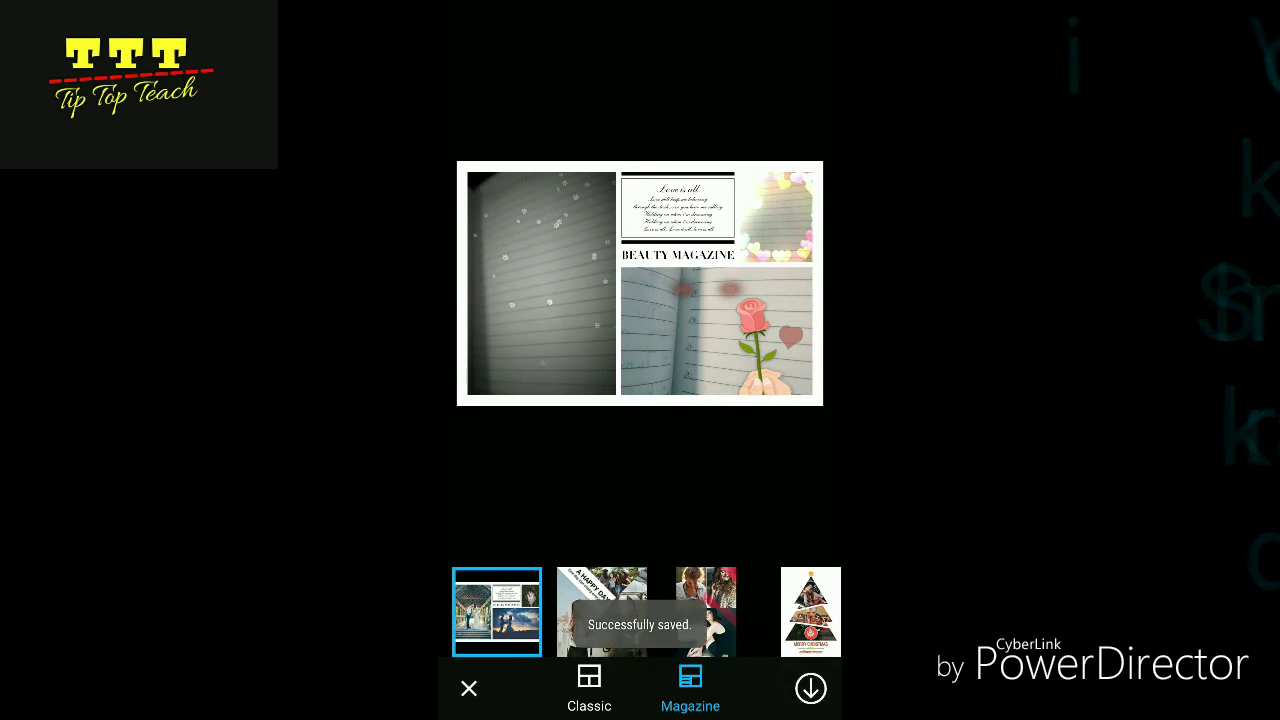
Return home and open My Album to edit a single photo
{"action": "key", "text": "Escape"}
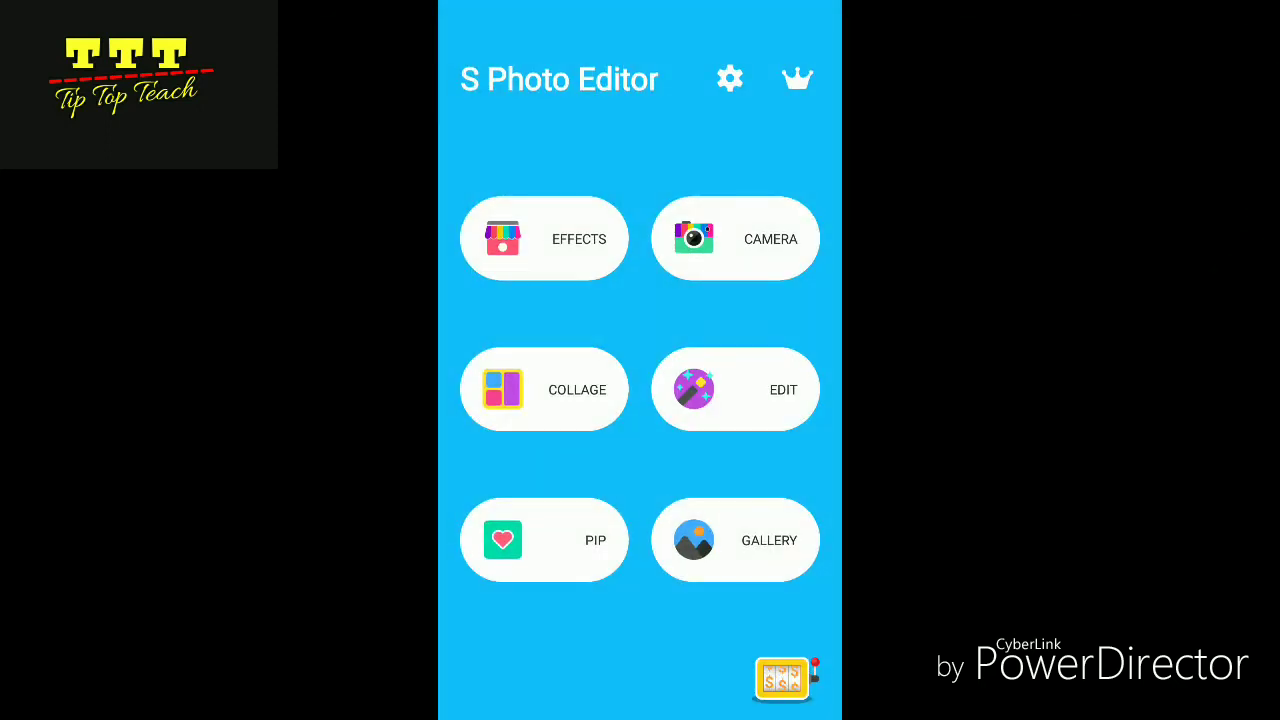
{"action": "left_click_drag", "start_coordinate": [665, 394], "coordinate": [783, 399]}
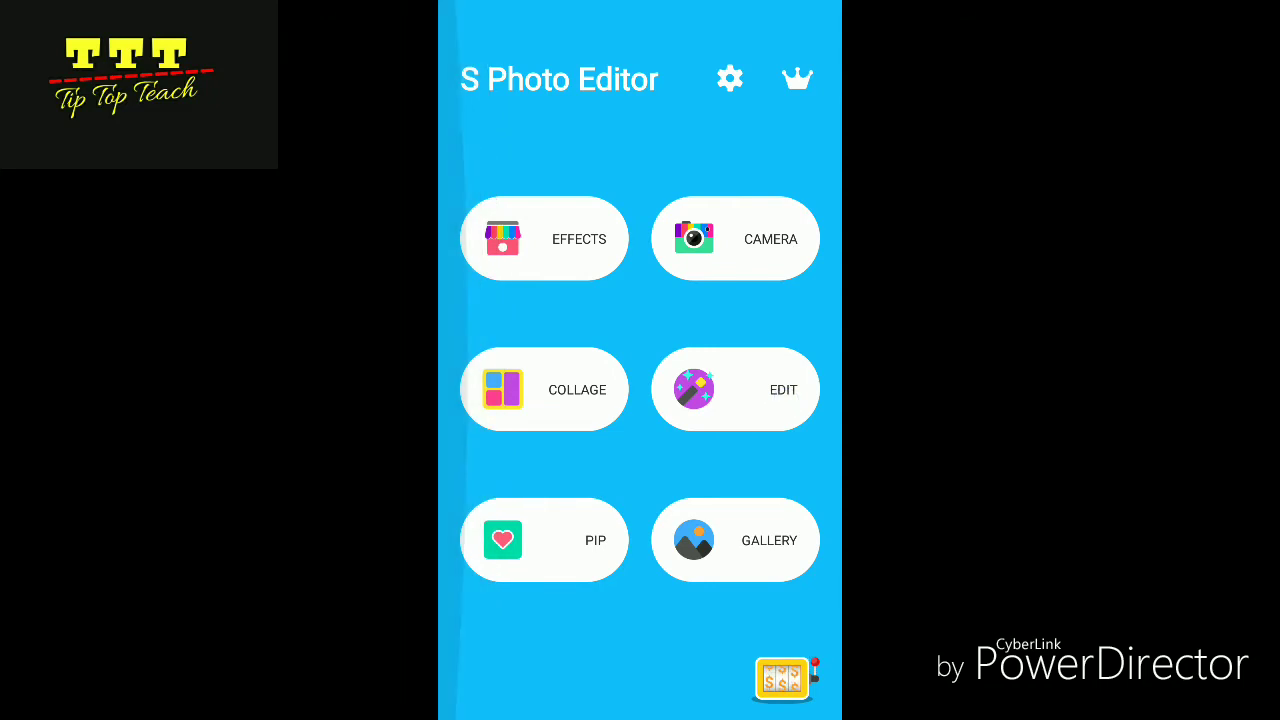
{"action": "left_click", "coordinate": [752, 388]}
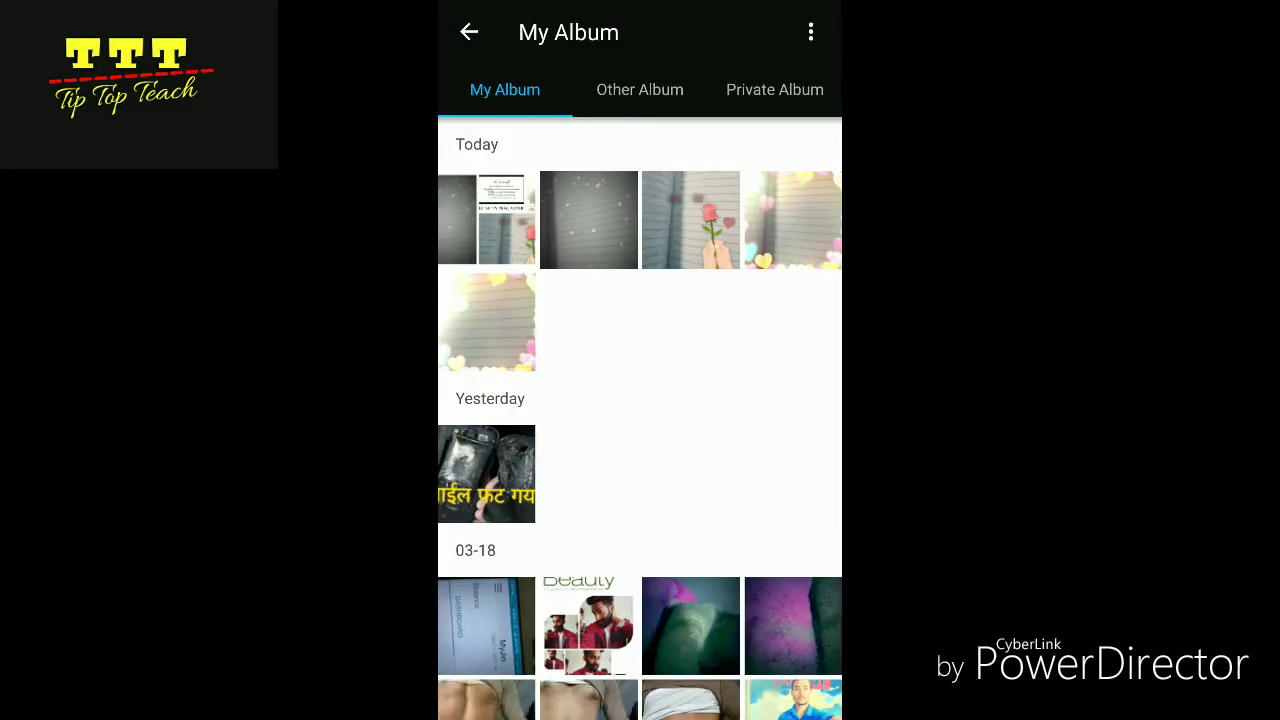
Open the rose photo, try Quiet and Snow, then apply Dawn at intensity 78
{"action": "left_click", "coordinate": [703, 214]}
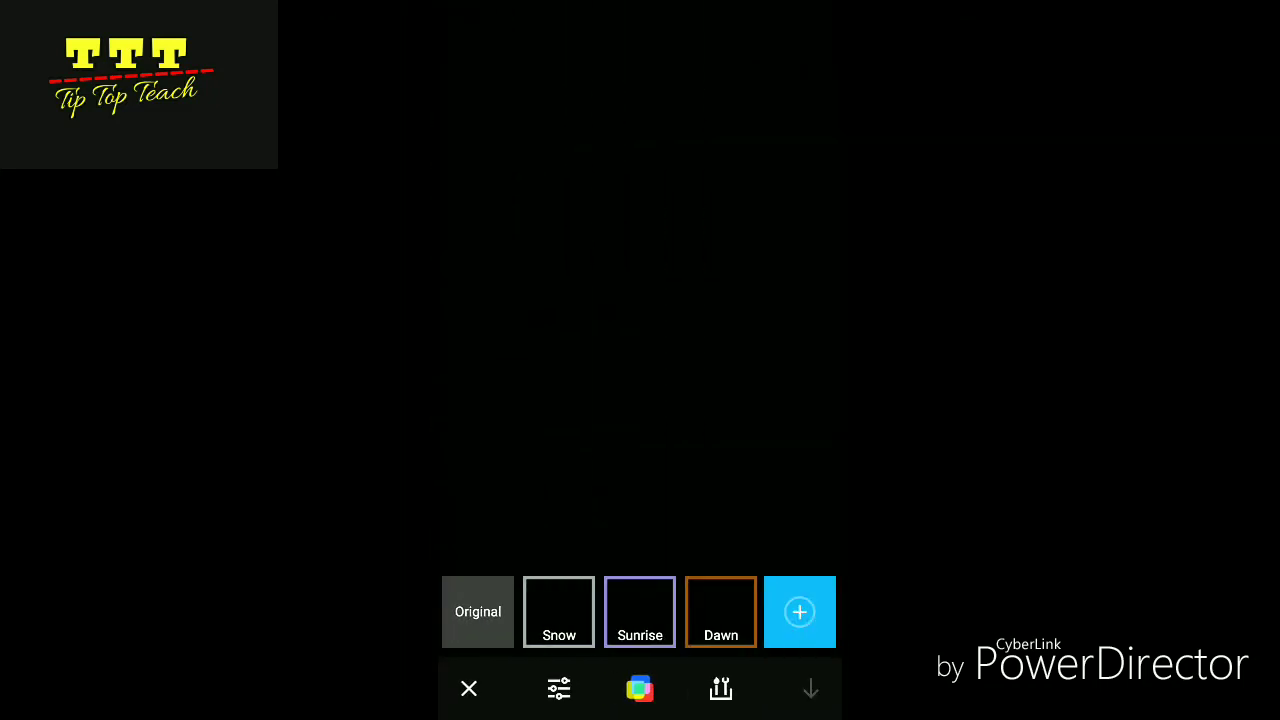
{"action": "left_click_drag", "start_coordinate": [720, 612], "coordinate": [528, 612]}
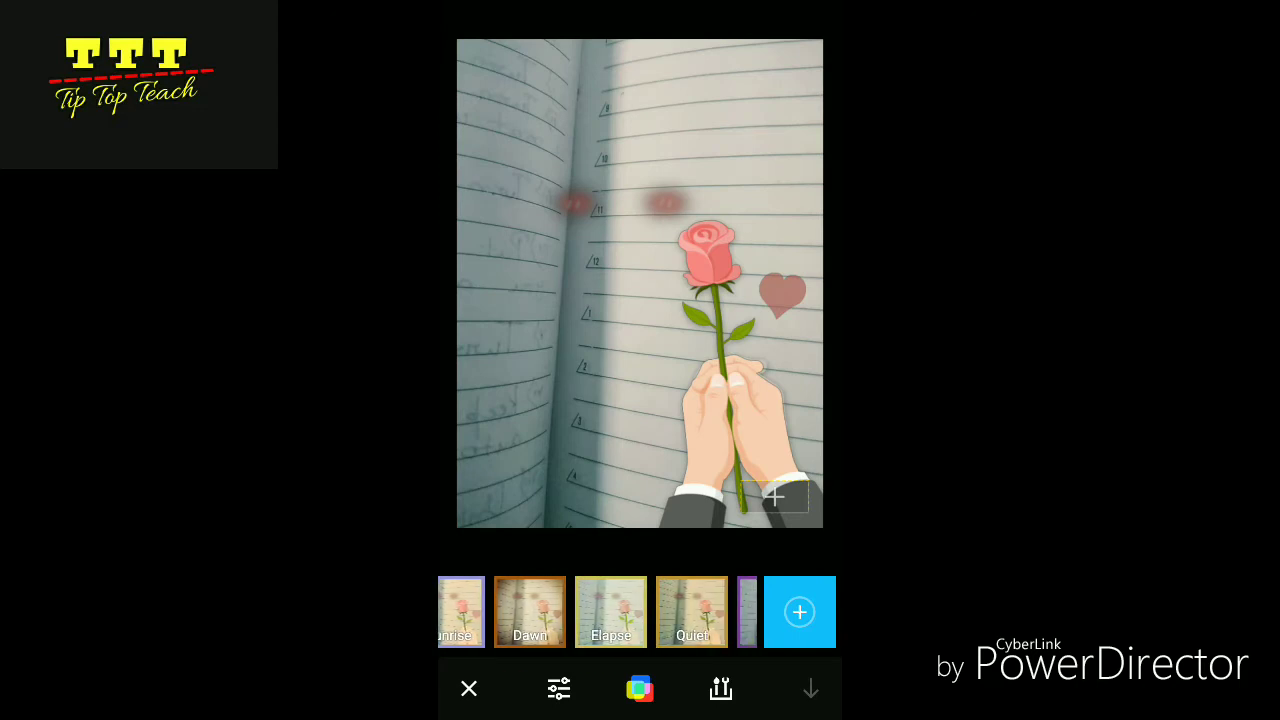
{"action": "left_click", "coordinate": [691, 612]}
{"action": "left_click", "coordinate": [529, 612]}
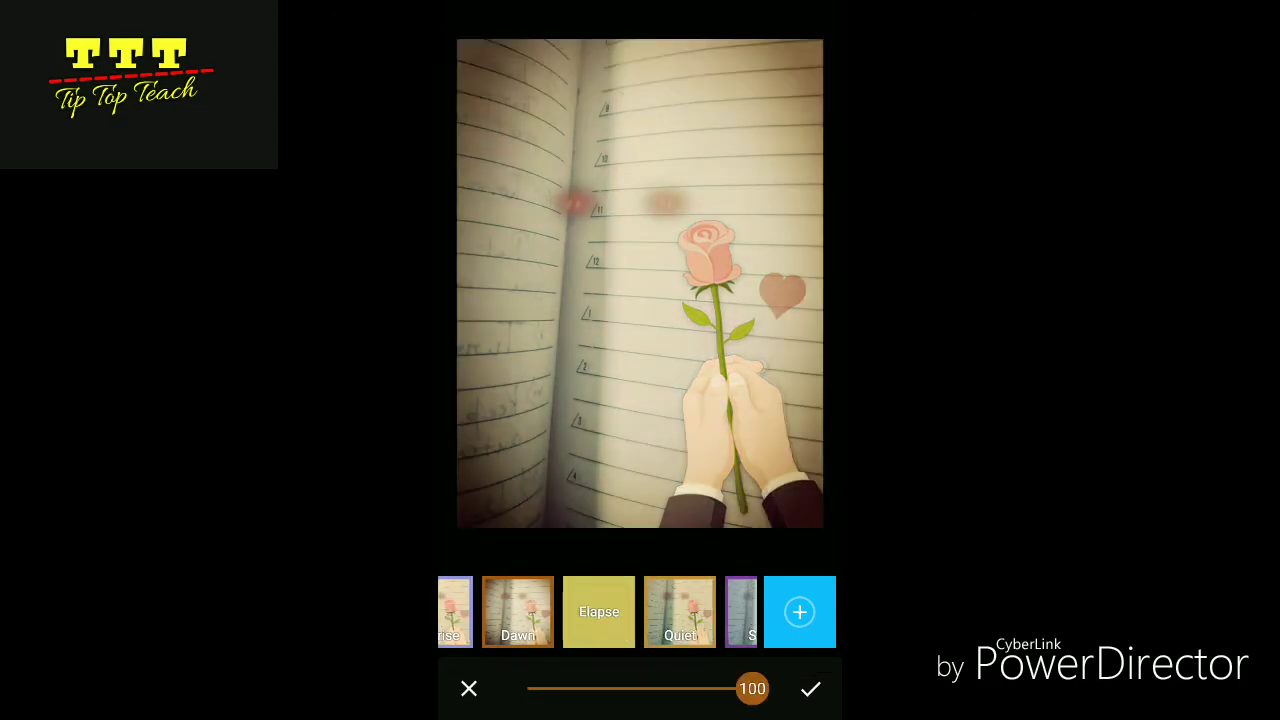
{"action": "left_click_drag", "start_coordinate": [560, 612], "coordinate": [680, 612]}
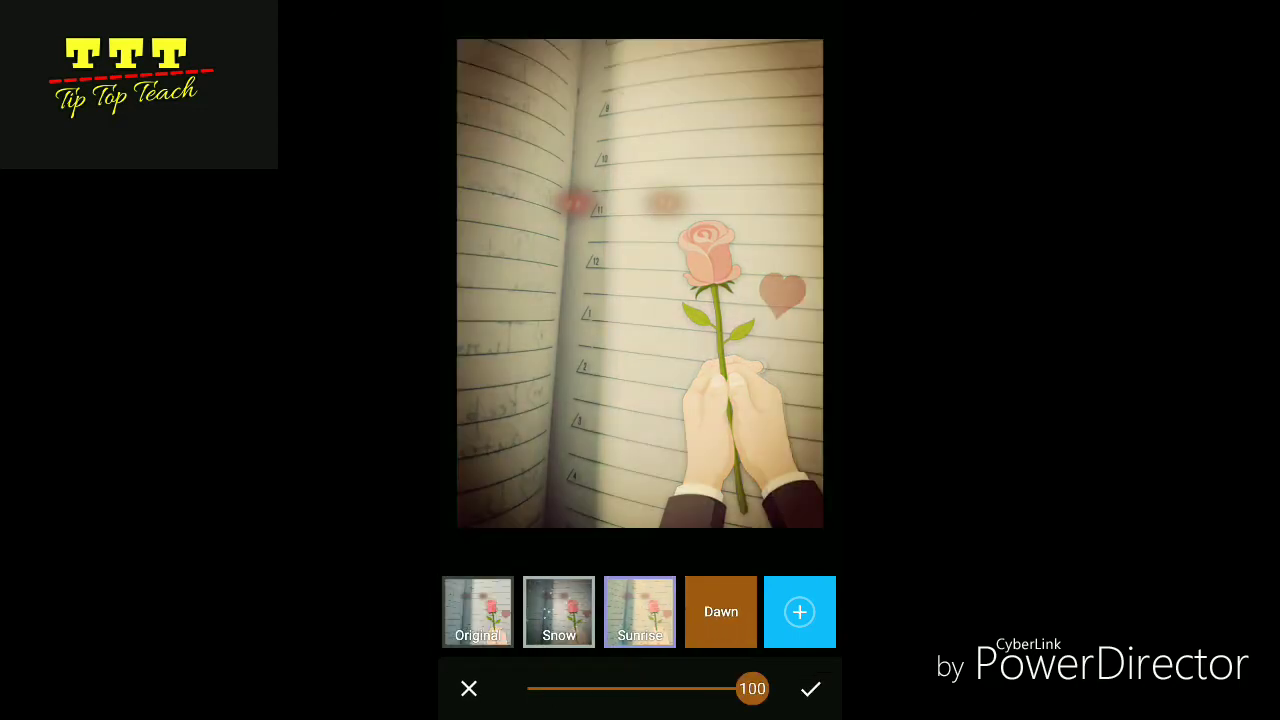
{"action": "left_click", "coordinate": [559, 612]}
{"action": "left_click", "coordinate": [720, 612]}
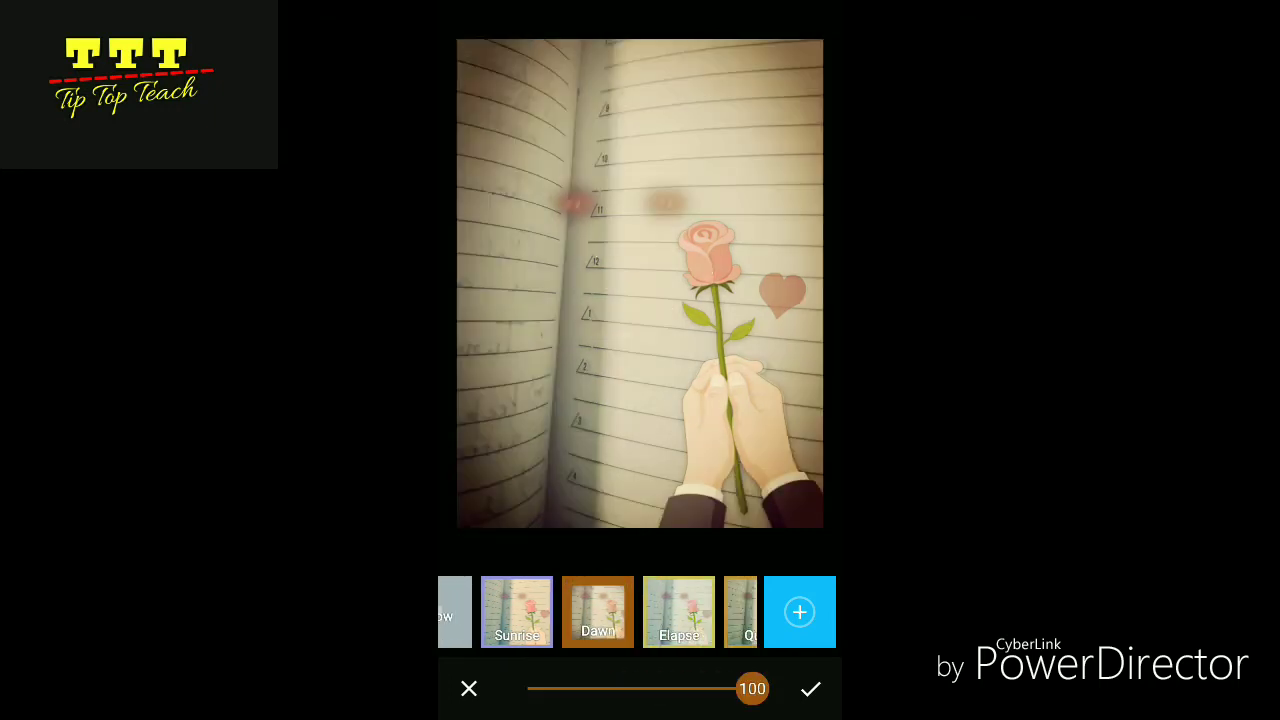
{"action": "mouse_move", "coordinate": [752, 688]}
{"action": "left_mouse_down"}
{"action": "mouse_move", "coordinate": [707, 688]}
{"action": "mouse_move", "coordinate": [718, 688]}
{"action": "left_mouse_up"}
{"action": "left_click", "coordinate": [806, 690]}
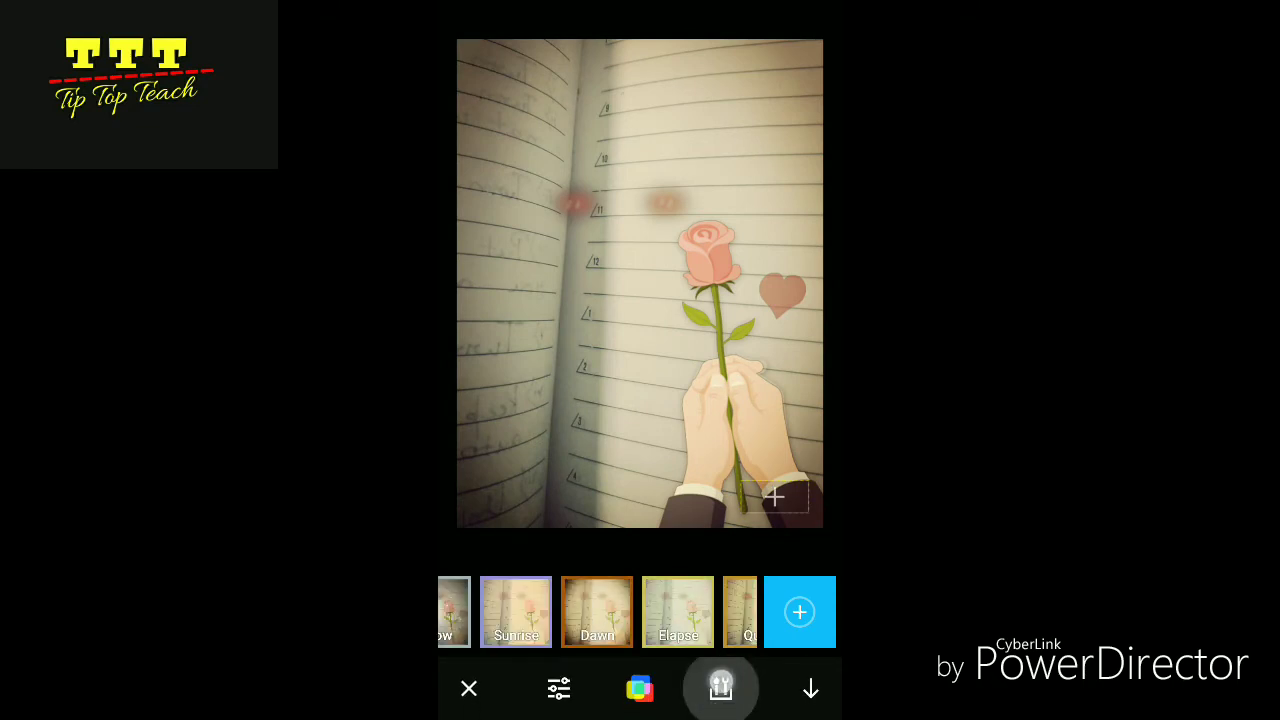
Add an abs sticker, enlarge and tilt it, and move it to the top of the photo
{"action": "left_click", "coordinate": [720, 687]}
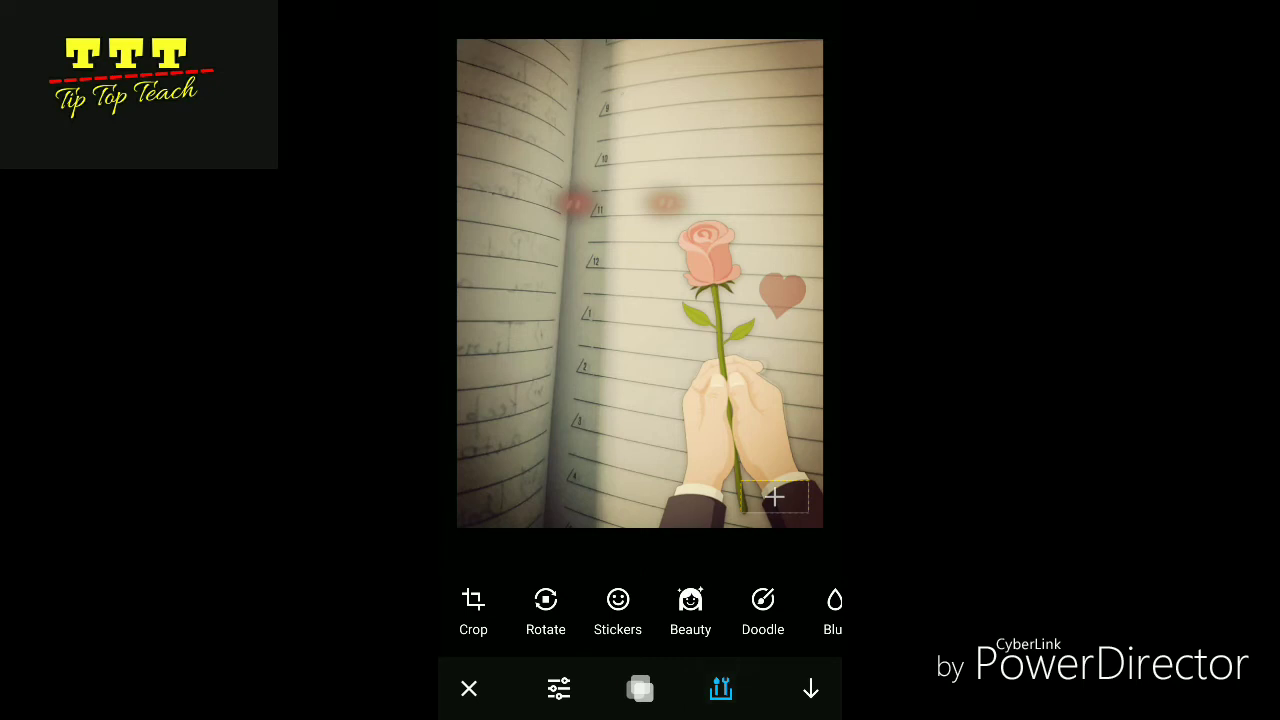
{"action": "left_click", "coordinate": [617, 610]}
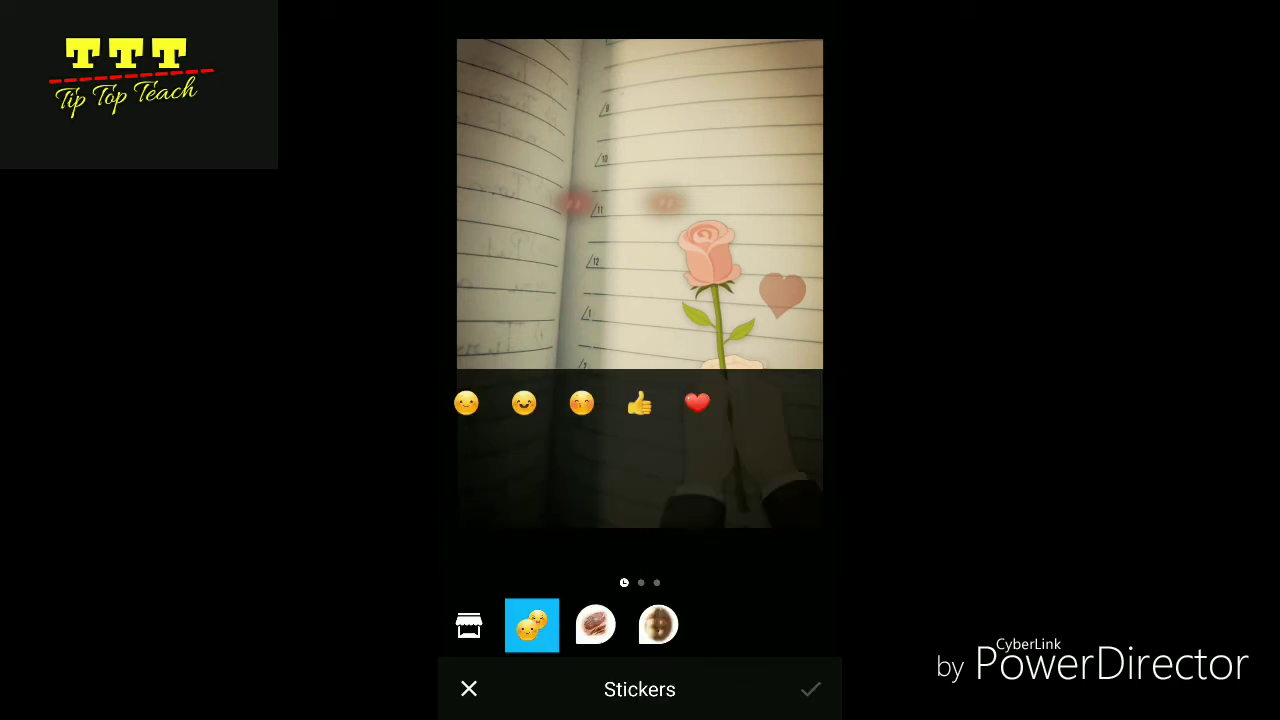
{"action": "left_click", "coordinate": [658, 625]}
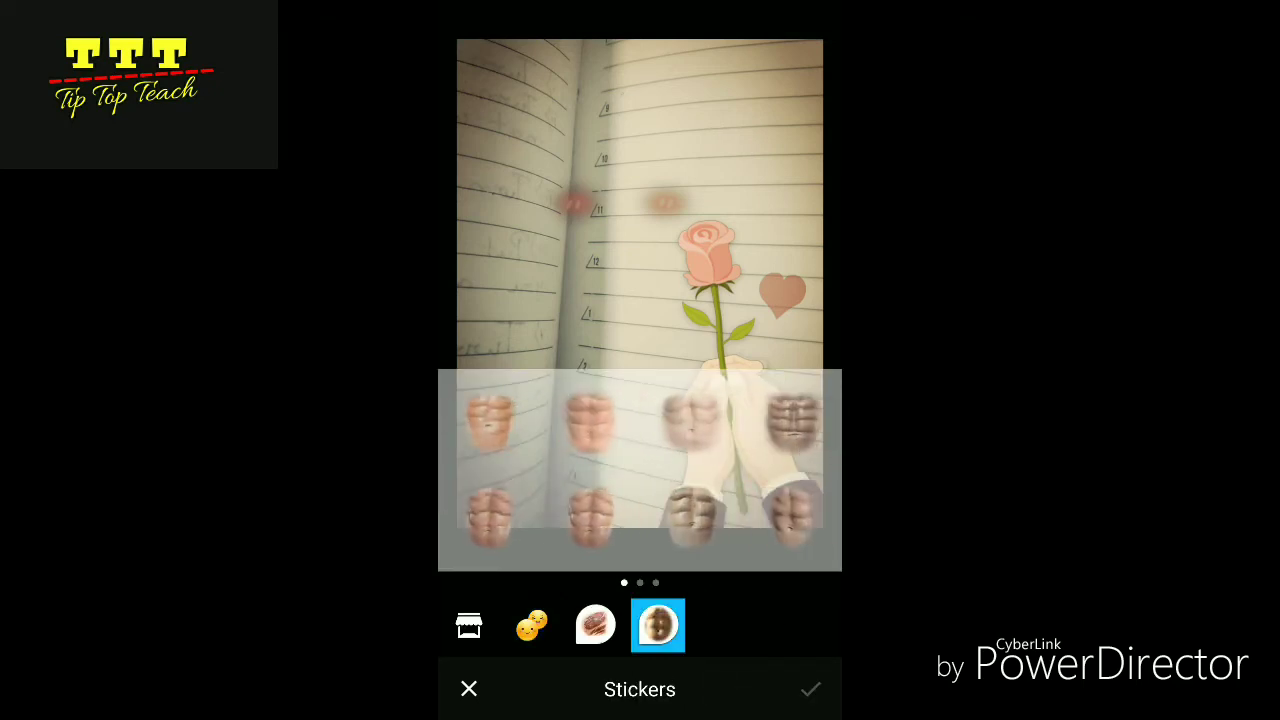
{"action": "left_click", "coordinate": [703, 254]}
{"action": "mouse_move", "coordinate": [704, 357]}
{"action": "left_mouse_down"}
{"action": "mouse_move", "coordinate": [717, 420]}
{"action": "mouse_move", "coordinate": [708, 400]}
{"action": "mouse_move", "coordinate": [732, 430]}
{"action": "left_mouse_up"}
{"action": "left_click_drag", "start_coordinate": [640, 270], "coordinate": [656, 112]}
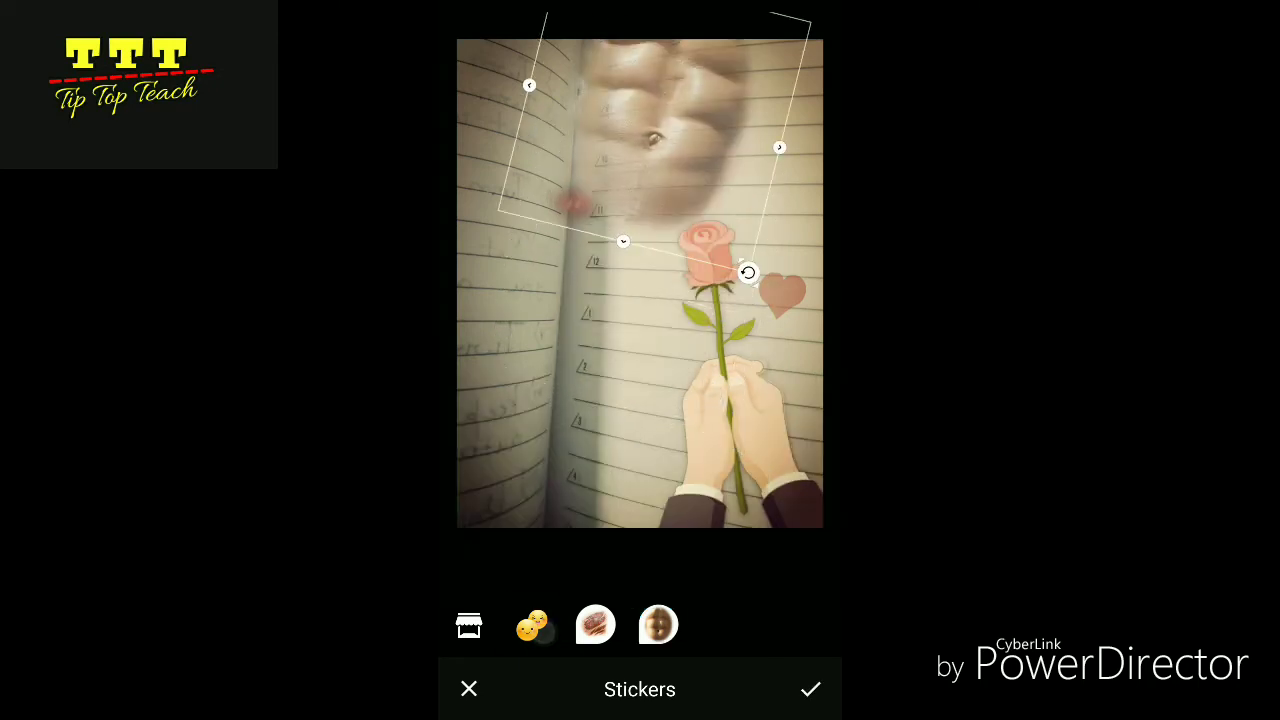
Add a smiling emoji sticker beside the rose and apply the stickers
{"action": "left_click", "coordinate": [532, 625]}
{"action": "left_click", "coordinate": [639, 403]}
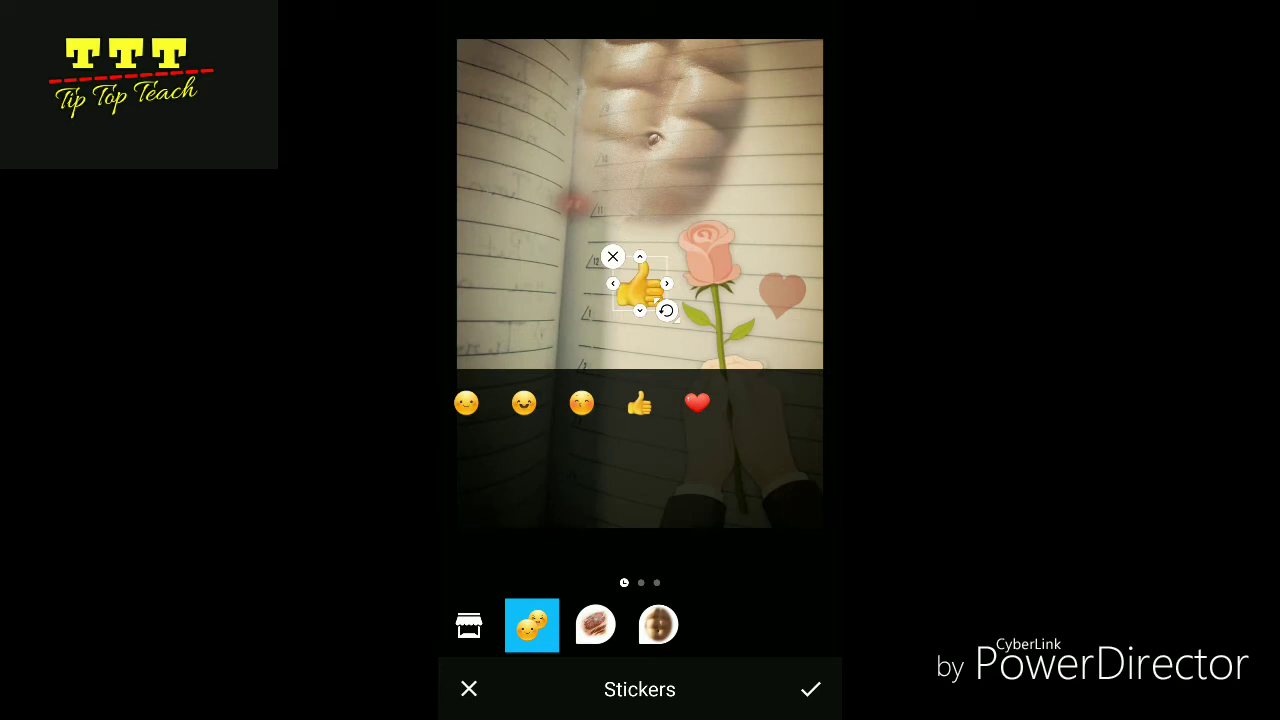
{"action": "left_click", "coordinate": [806, 691]}
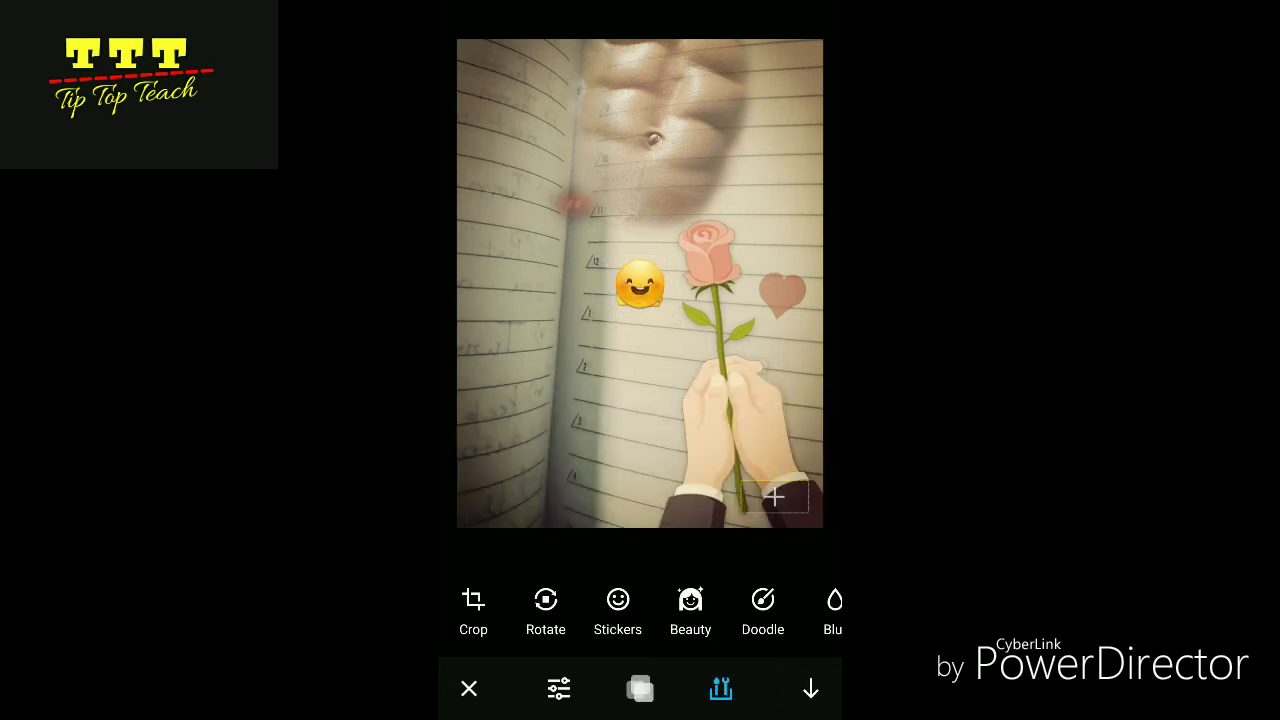
{"action": "left_click_drag", "start_coordinate": [740, 620], "coordinate": [490, 635]}
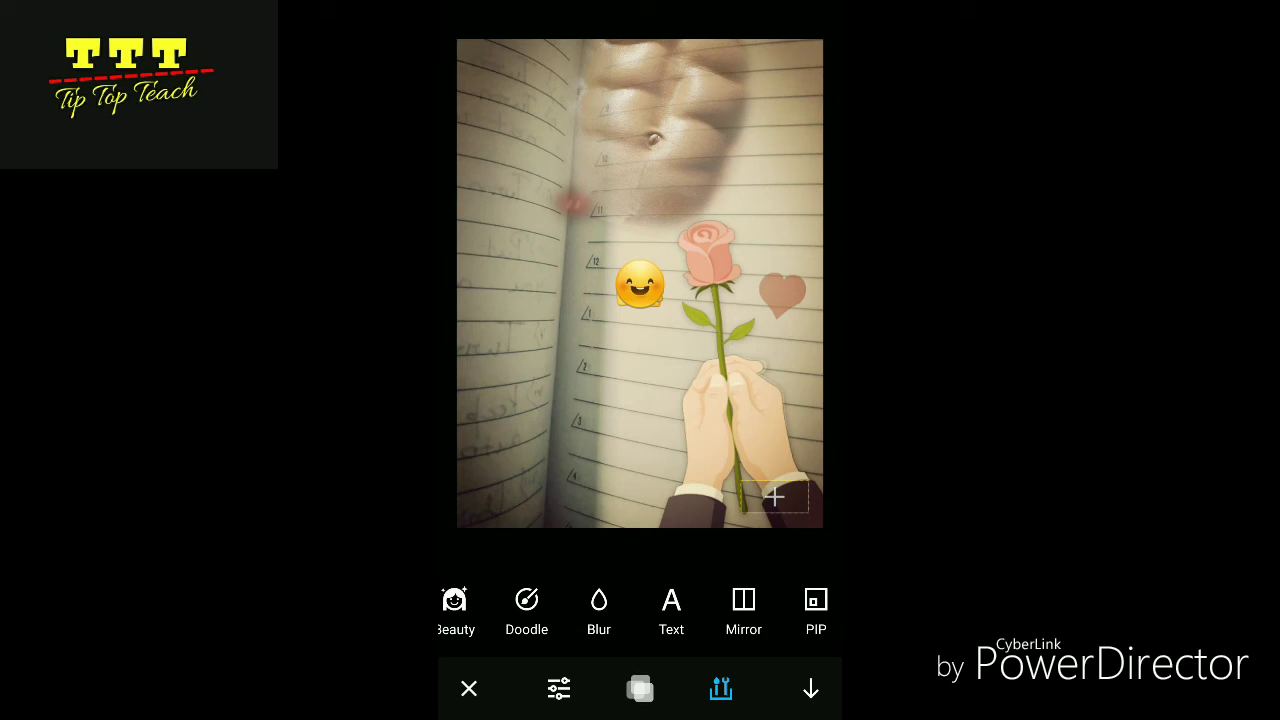
Preview four-way and two-panel mirror layouts, then discard the mirror effect
{"action": "left_click", "coordinate": [743, 605]}
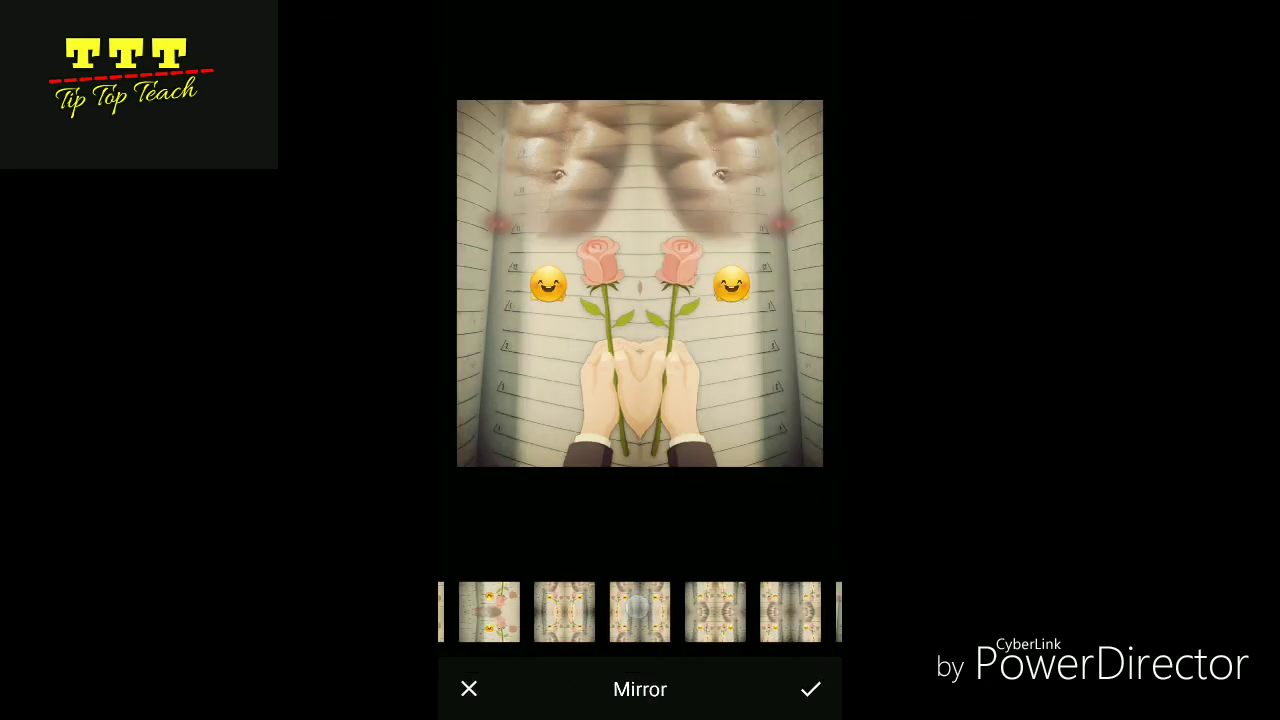
{"action": "left_click", "coordinate": [640, 611]}
{"action": "left_click_drag", "start_coordinate": [700, 611], "coordinate": [544, 611]}
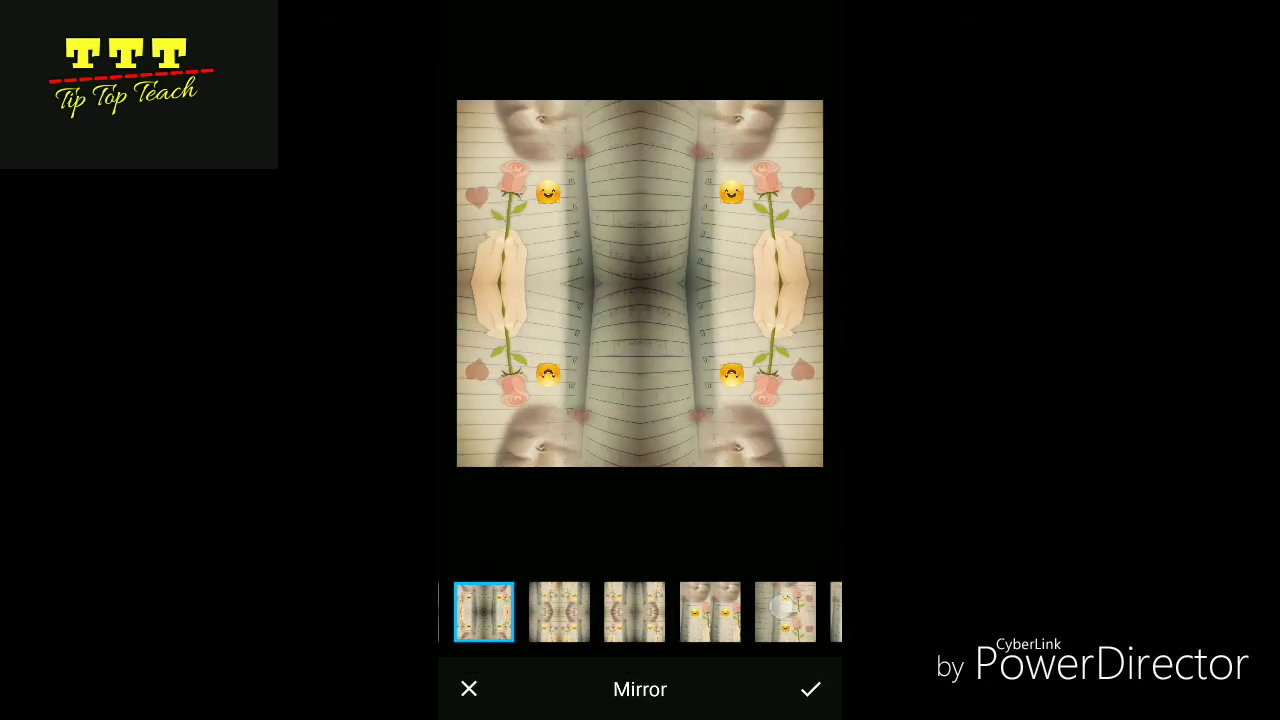
{"action": "left_click", "coordinate": [785, 611]}
{"action": "left_click", "coordinate": [732, 614]}
{"action": "left_click", "coordinate": [634, 611]}
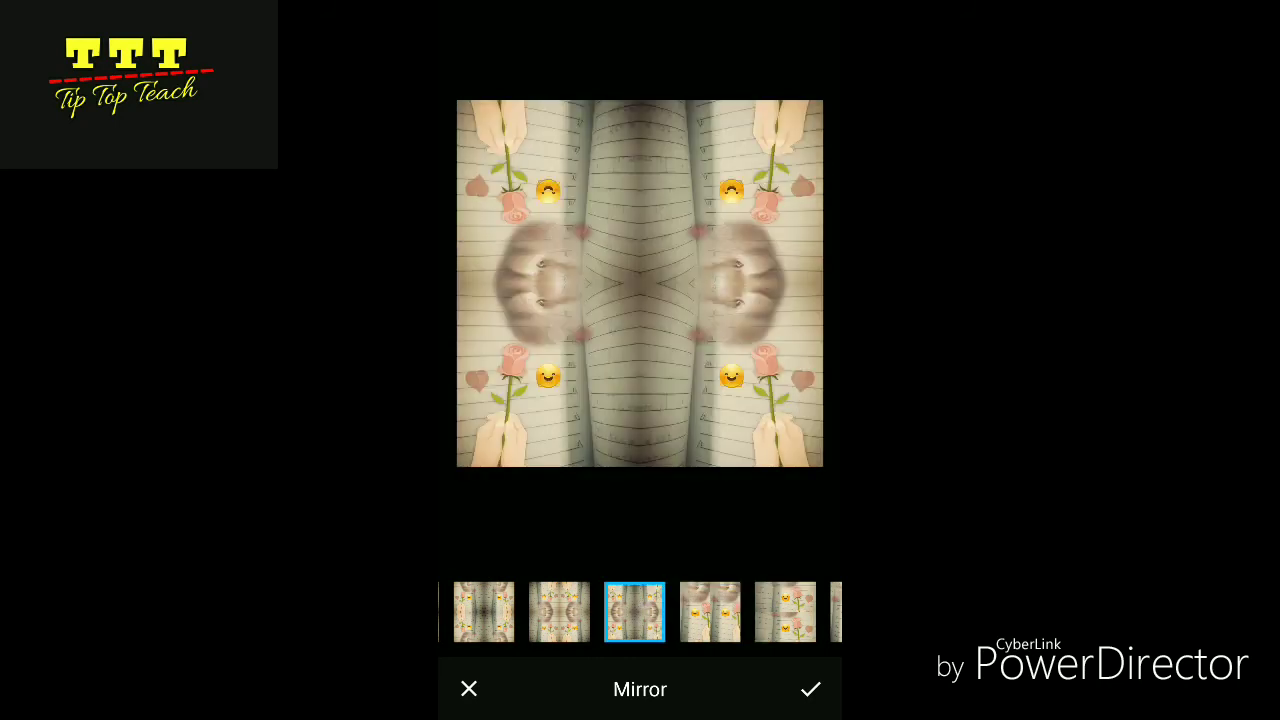
{"action": "left_click", "coordinate": [468, 687]}
Apply the white swirl-corner frame to the rose photo
{"action": "left_click_drag", "start_coordinate": [740, 612], "coordinate": [589, 613]}
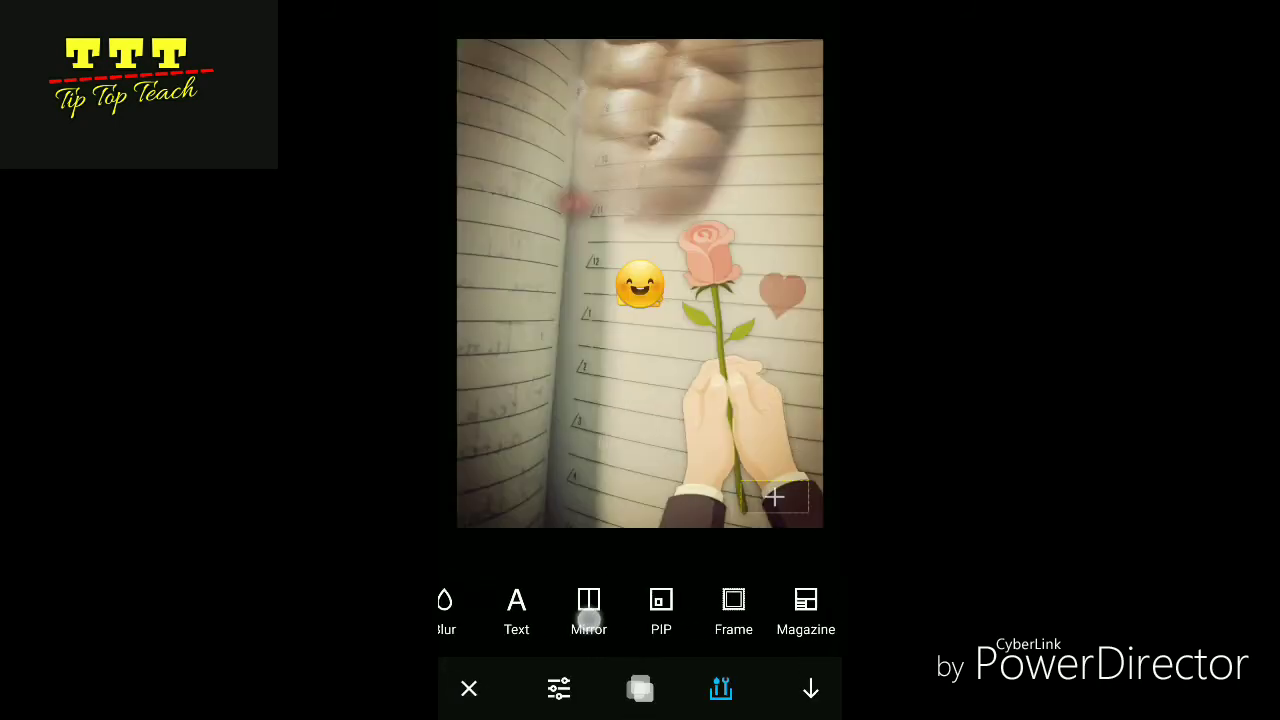
{"action": "left_click", "coordinate": [733, 610]}
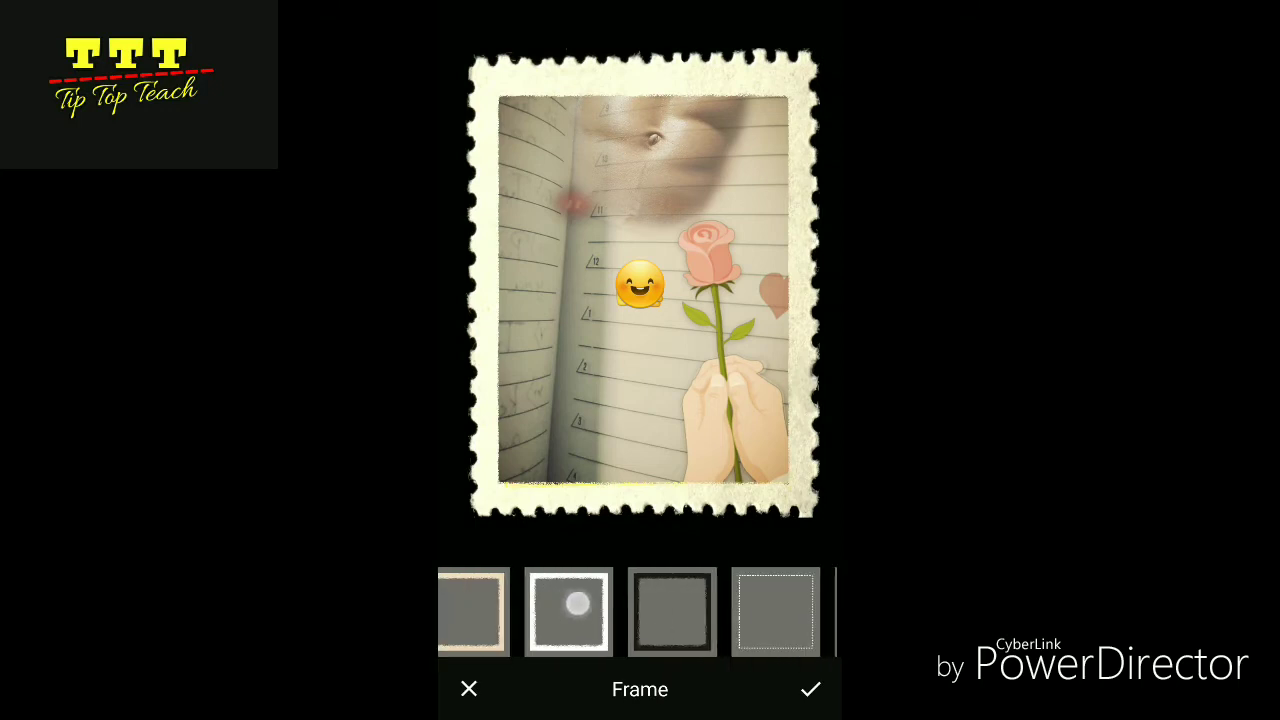
{"action": "left_click", "coordinate": [622, 610]}
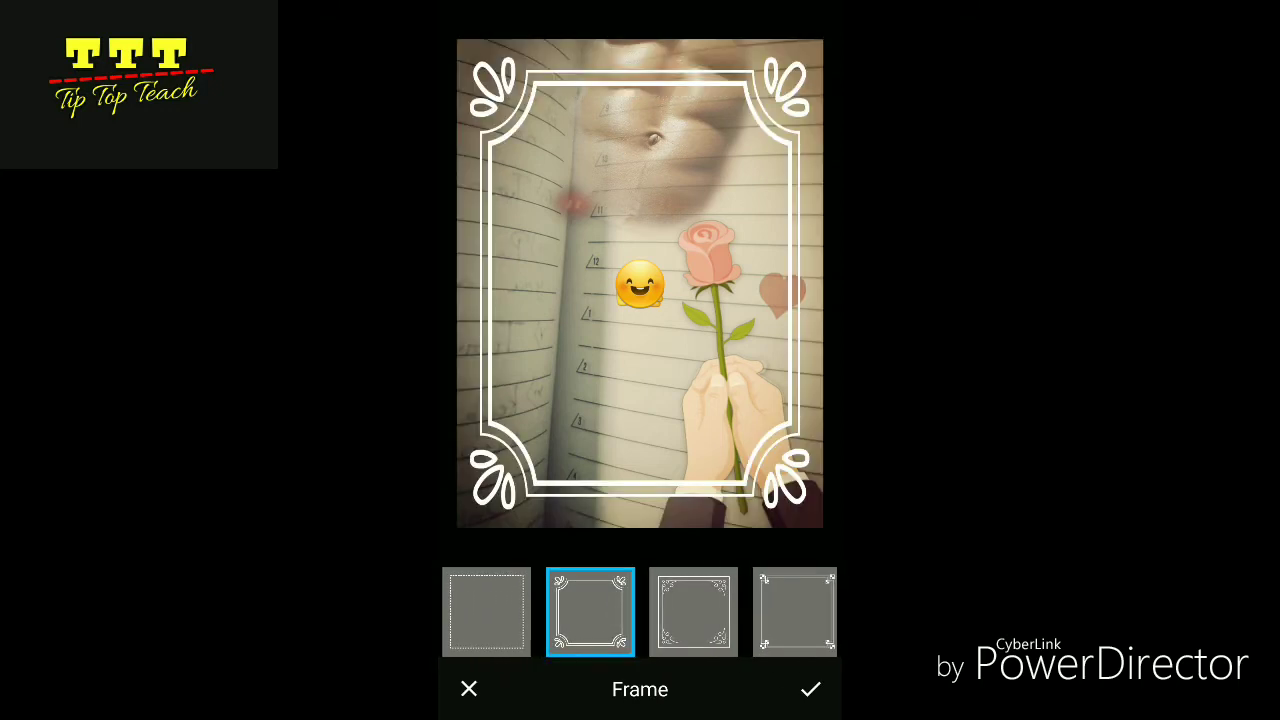
{"action": "left_click_drag", "start_coordinate": [720, 612], "coordinate": [617, 610]}
{"action": "left_click", "coordinate": [673, 611]}
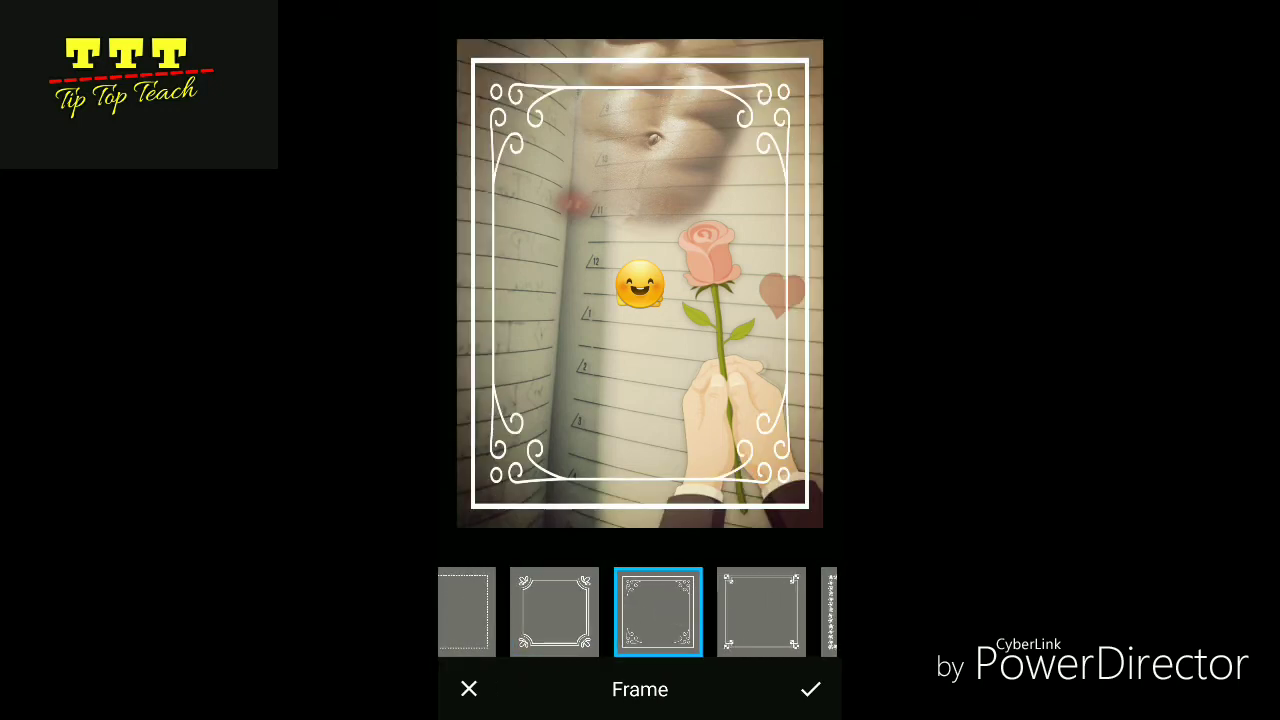
{"action": "left_click", "coordinate": [808, 687]}
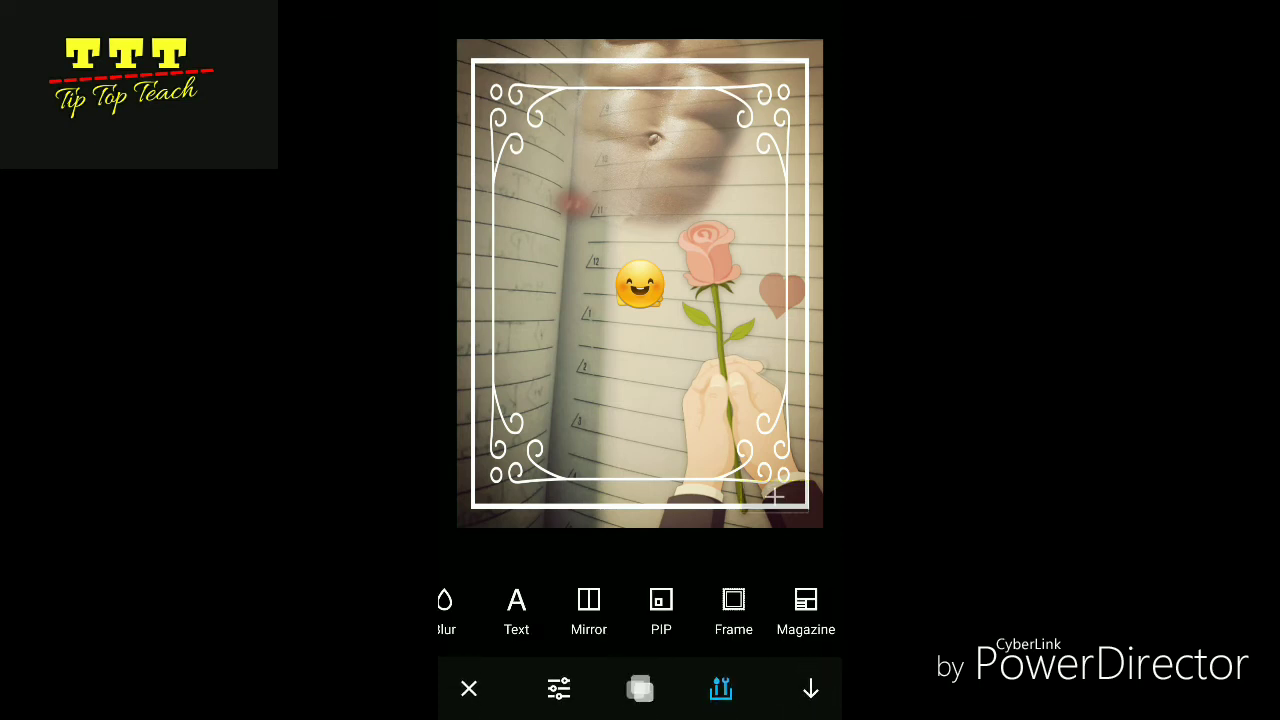
{"action": "left_click_drag", "start_coordinate": [600, 620], "coordinate": [770, 600]}
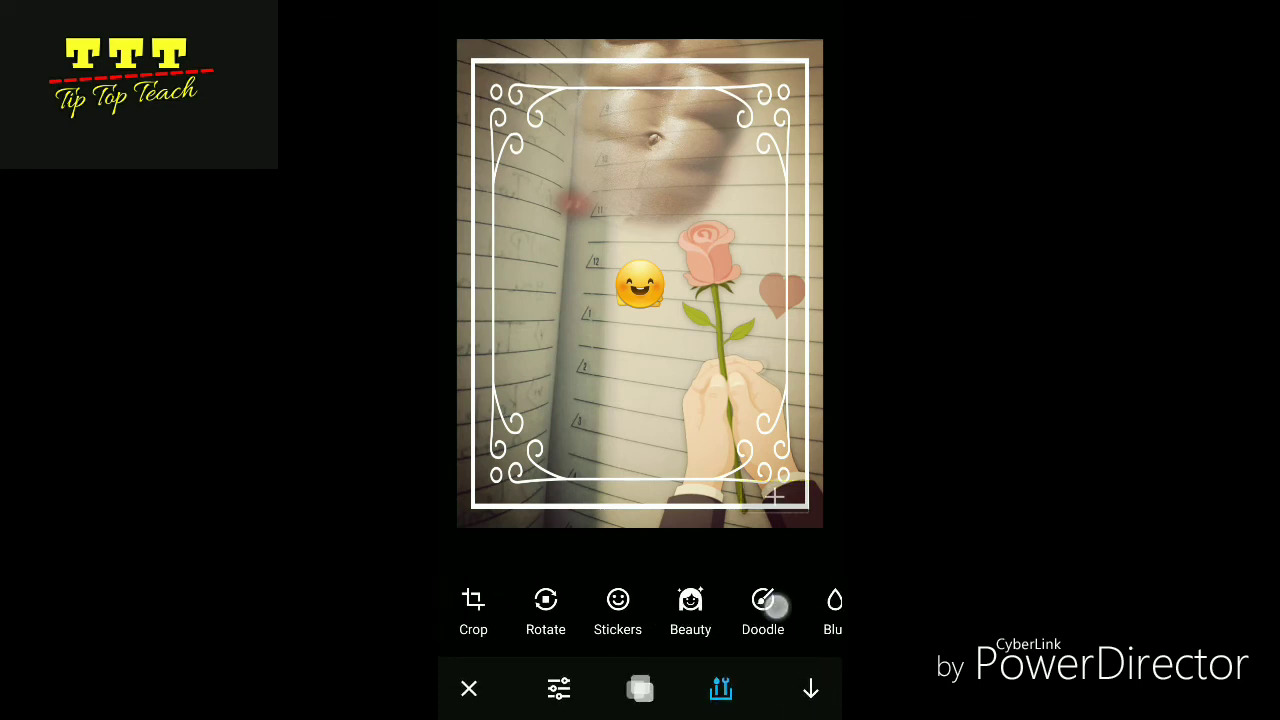
Pass through Crop, exit the rose edit without saving, and open the camera from home
{"action": "left_click", "coordinate": [473, 610]}
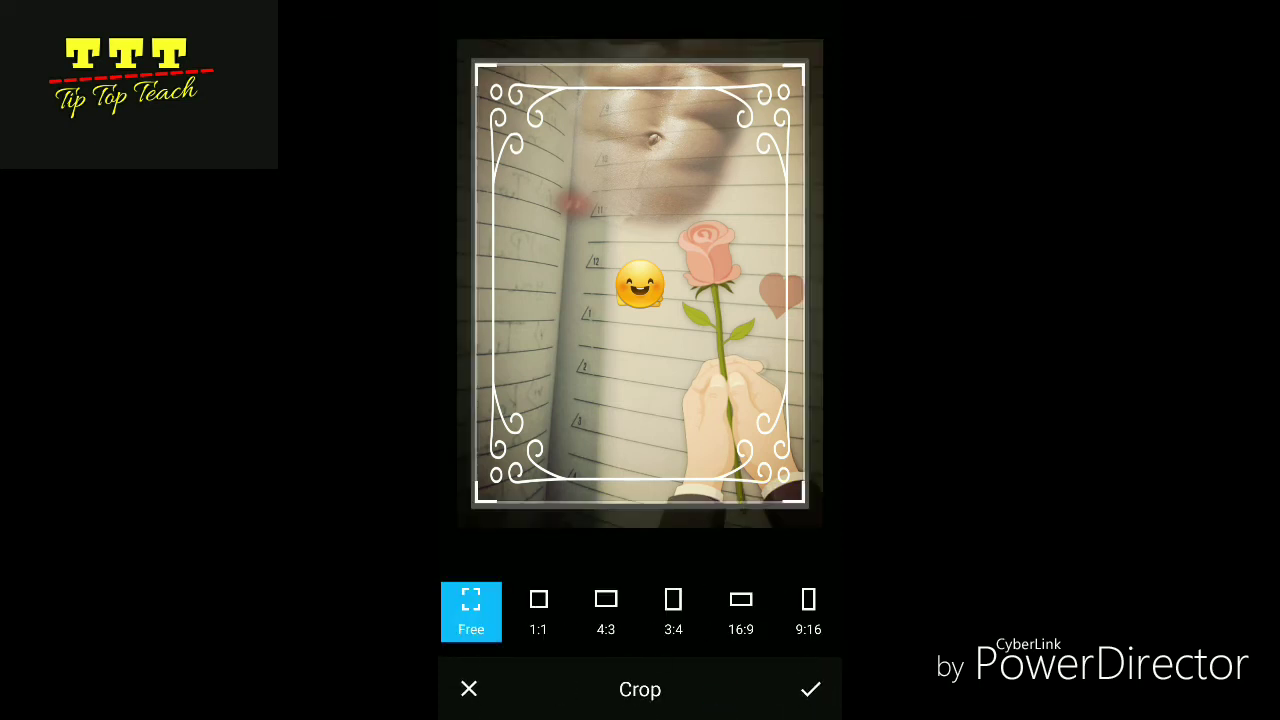
{"action": "left_click", "coordinate": [807, 690]}
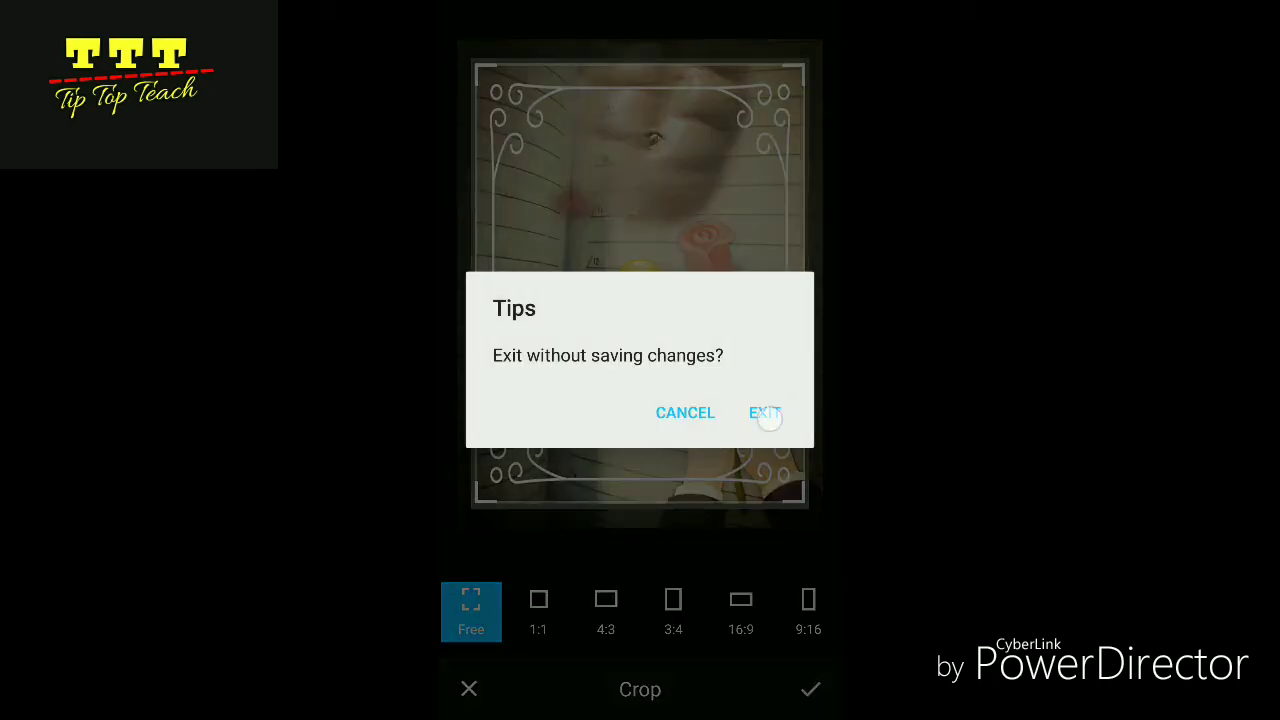
{"action": "left_click", "coordinate": [766, 414]}
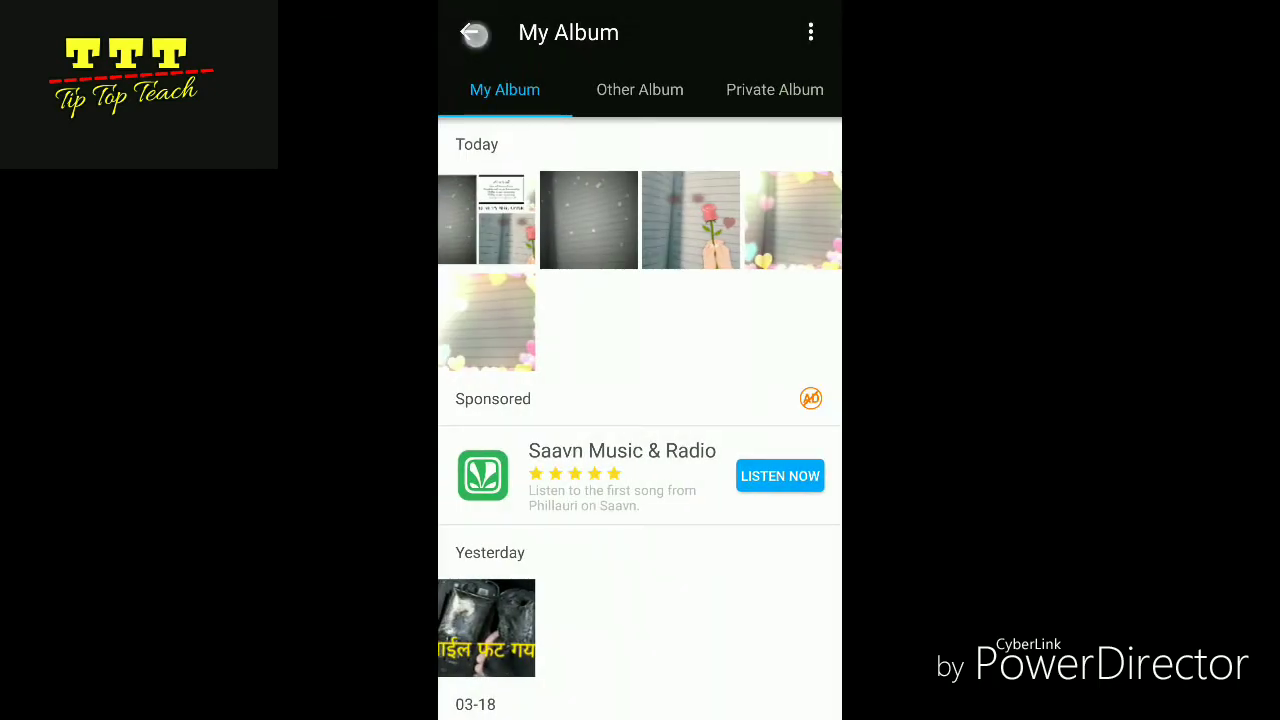
{"action": "left_click", "coordinate": [469, 32]}
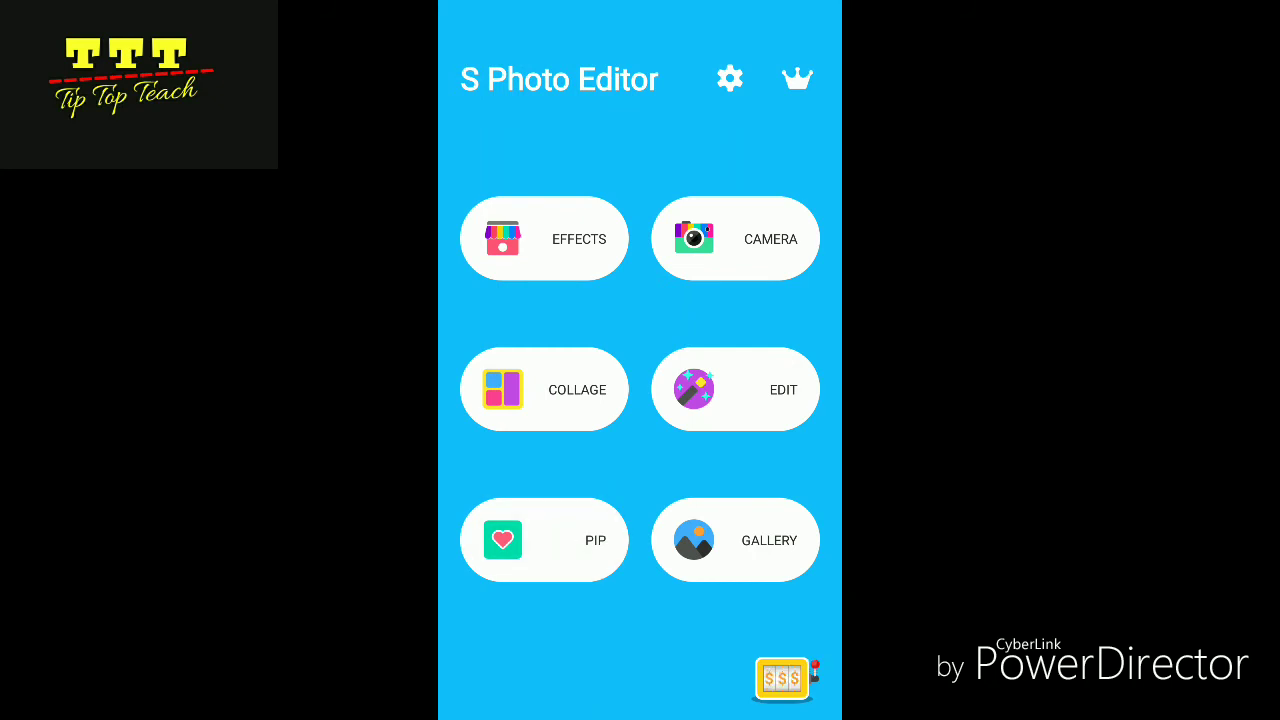
{"action": "left_click", "coordinate": [735, 239]}
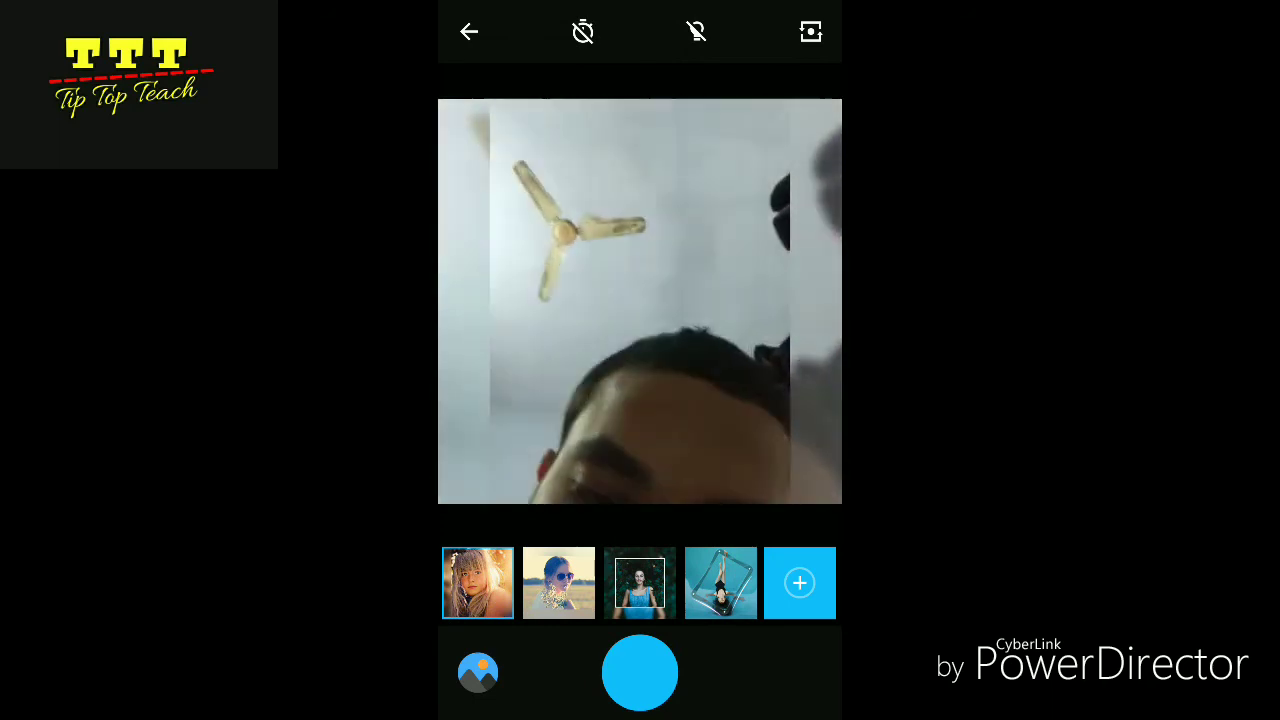
Set a three-second self-timer and put the preview in the space bubble template
{"action": "left_click", "coordinate": [720, 583]}
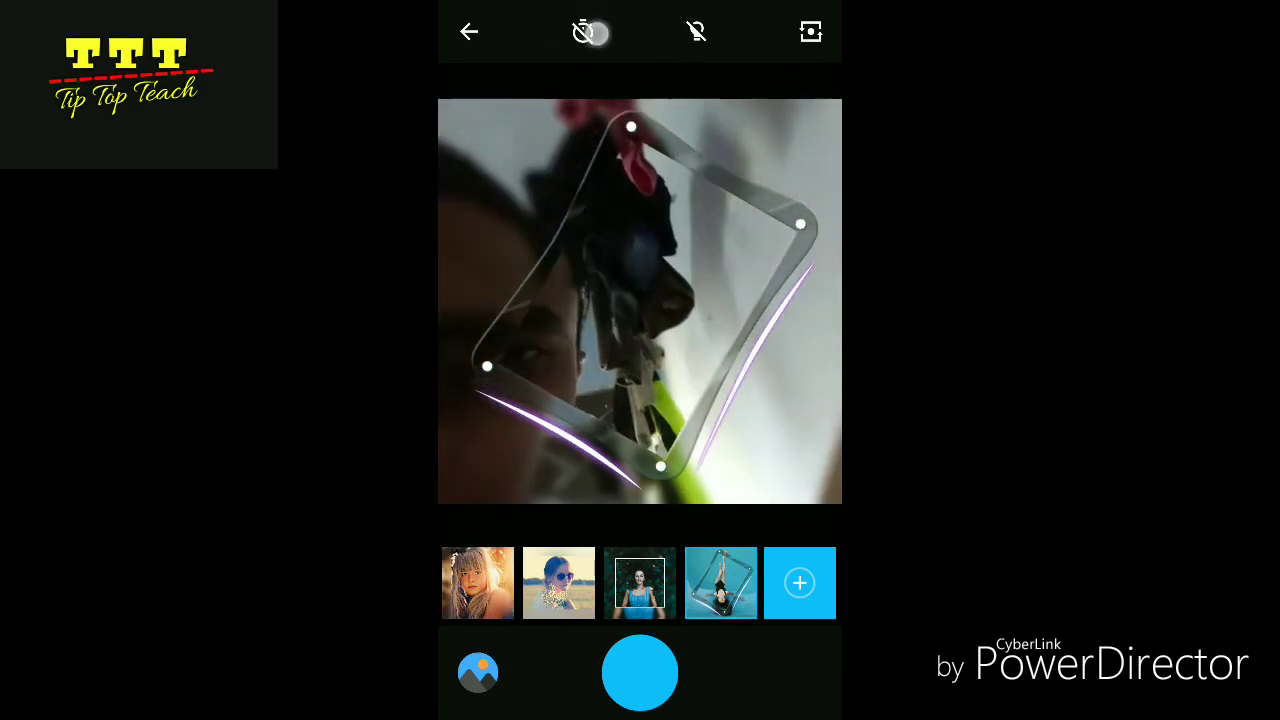
{"action": "left_click", "coordinate": [595, 33]}
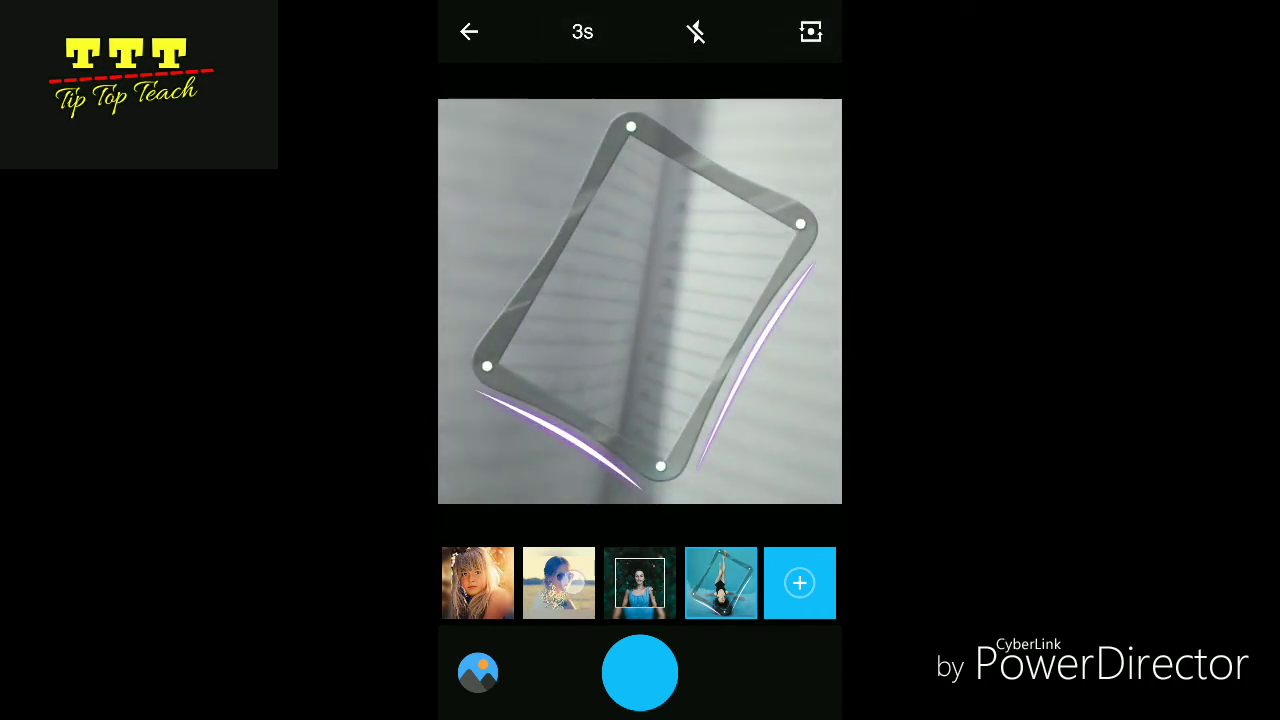
{"action": "left_click", "coordinate": [572, 582]}
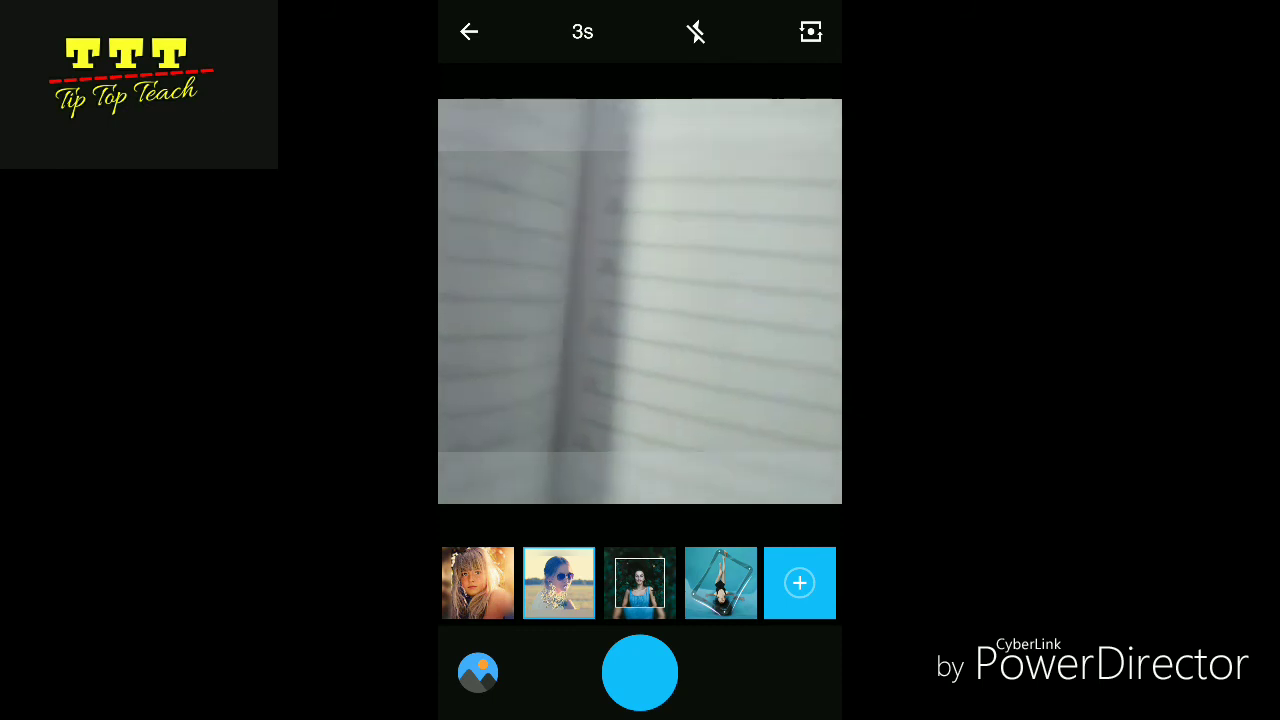
{"action": "left_click_drag", "start_coordinate": [628, 578], "coordinate": [508, 592]}
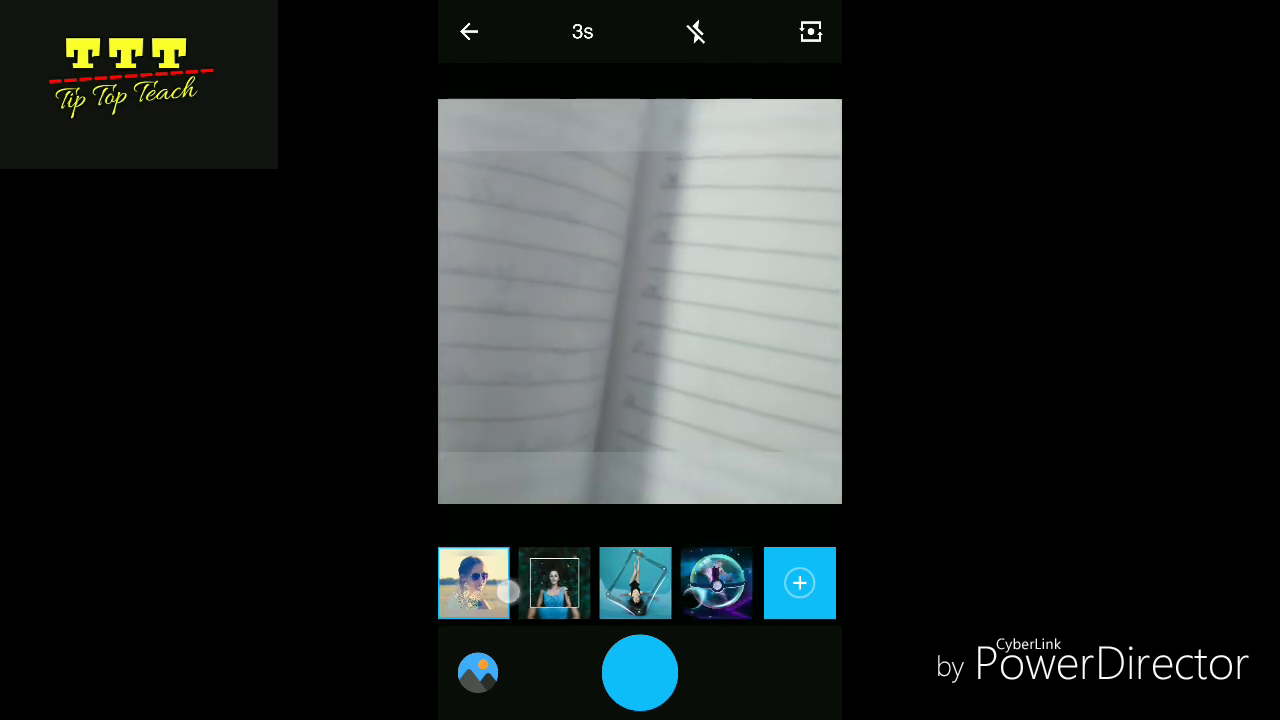
{"action": "left_click", "coordinate": [716, 583]}
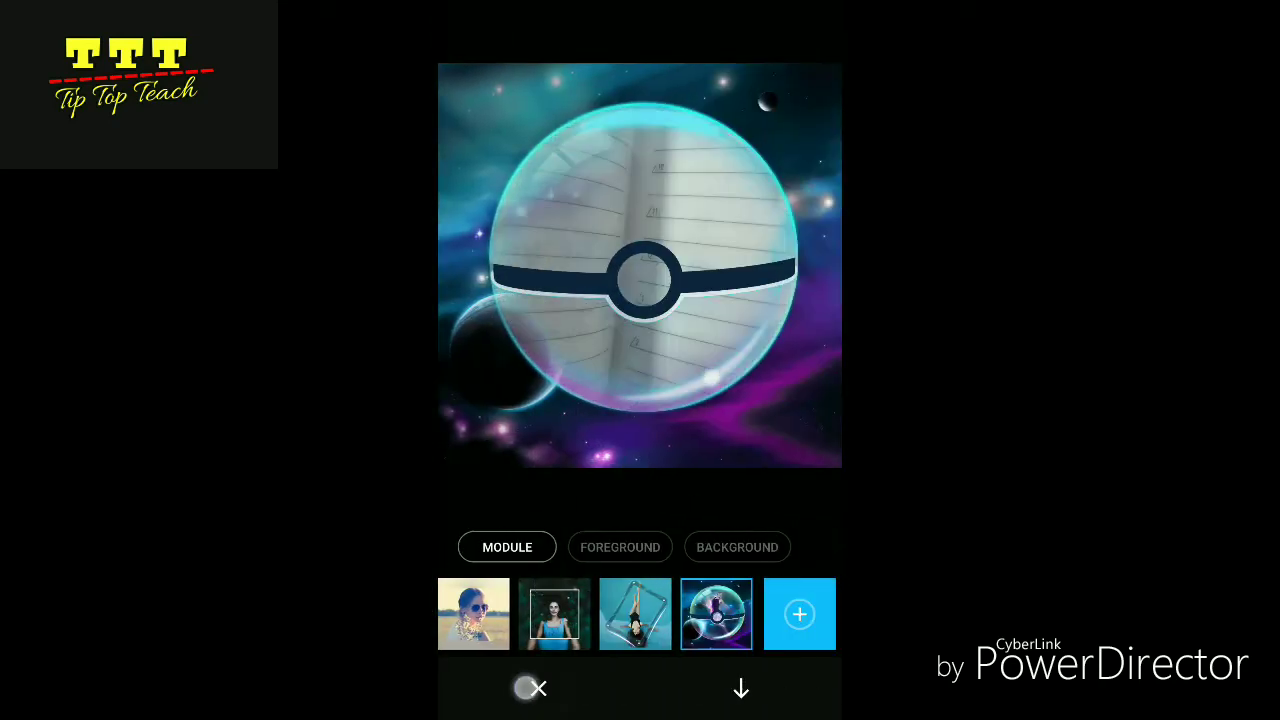
Discard the bubble-template photo unsaved and cycle the self-timer back off
{"action": "left_click", "coordinate": [526, 688]}
{"action": "left_click", "coordinate": [690, 412]}
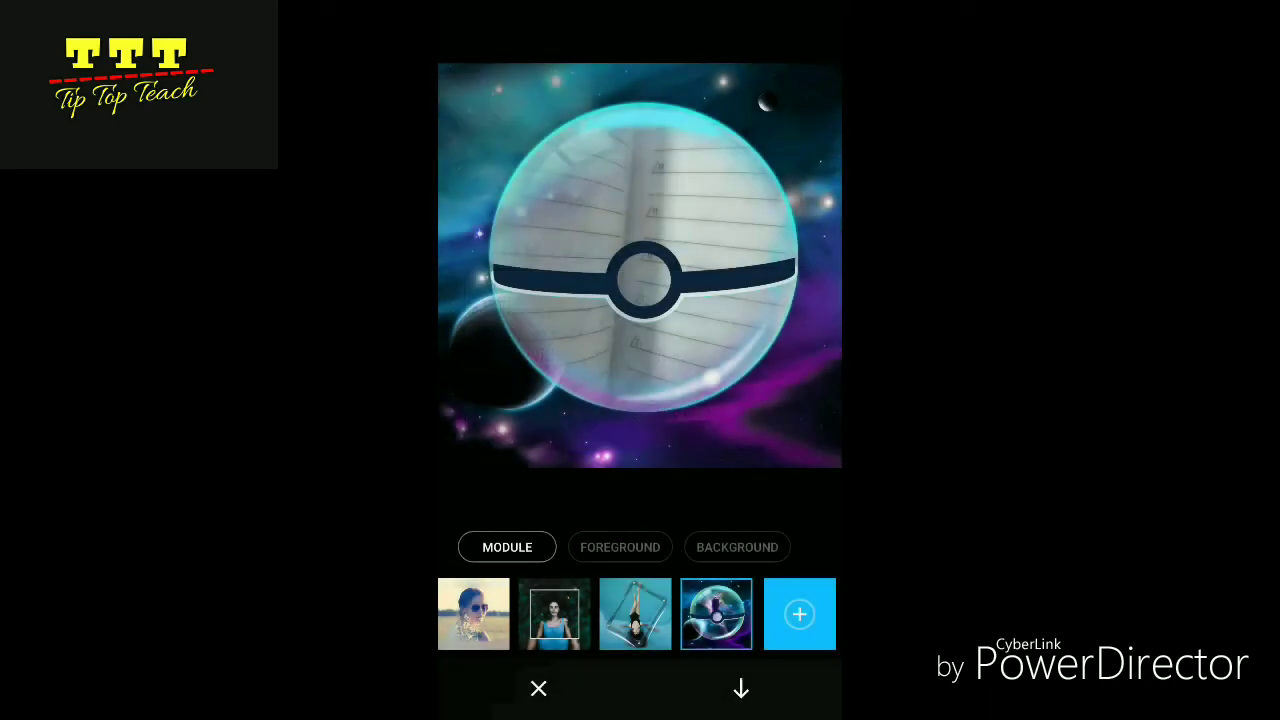
{"action": "left_click", "coordinate": [538, 688]}
{"action": "left_click", "coordinate": [766, 412]}
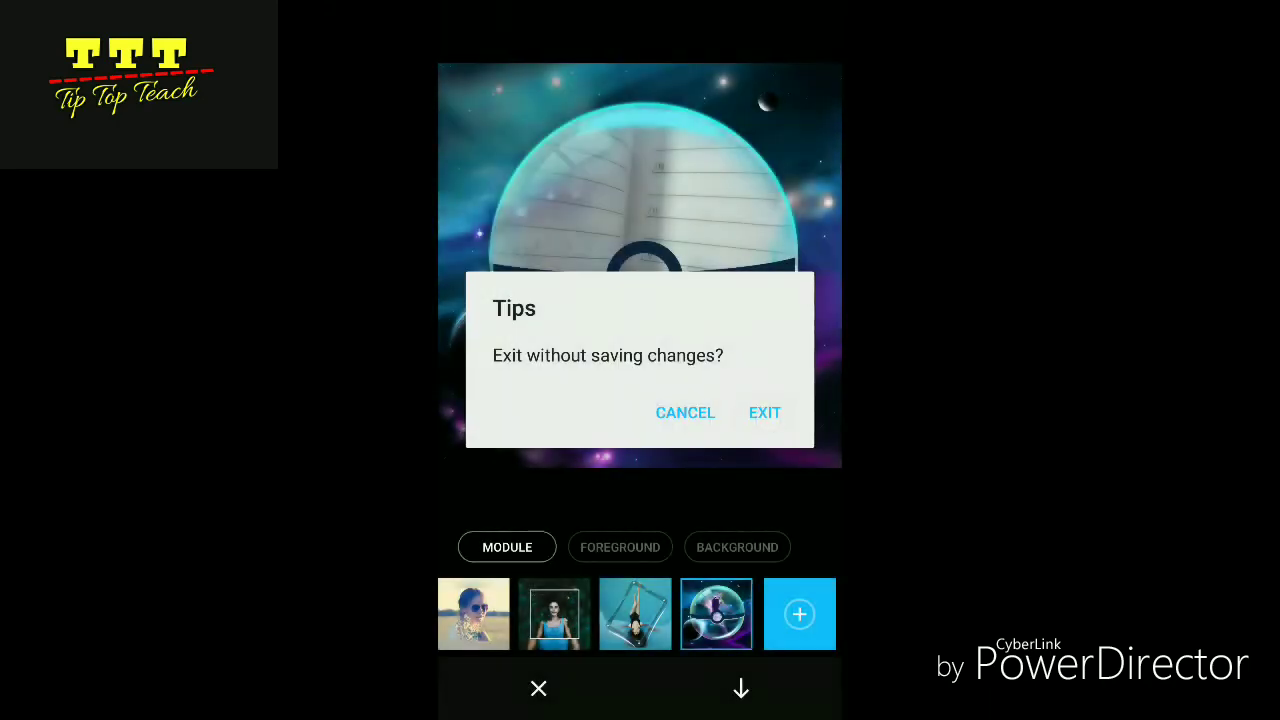
{"action": "left_click", "coordinate": [590, 45]}
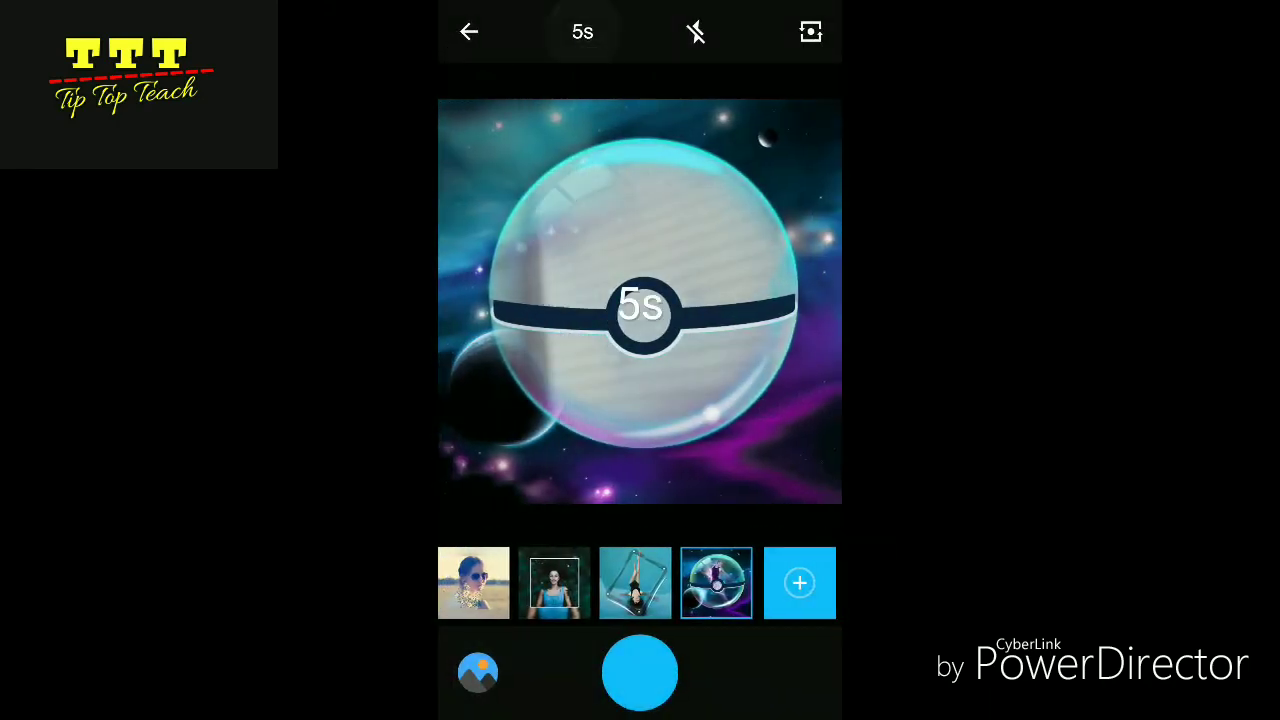
{"action": "left_click", "coordinate": [583, 32]}
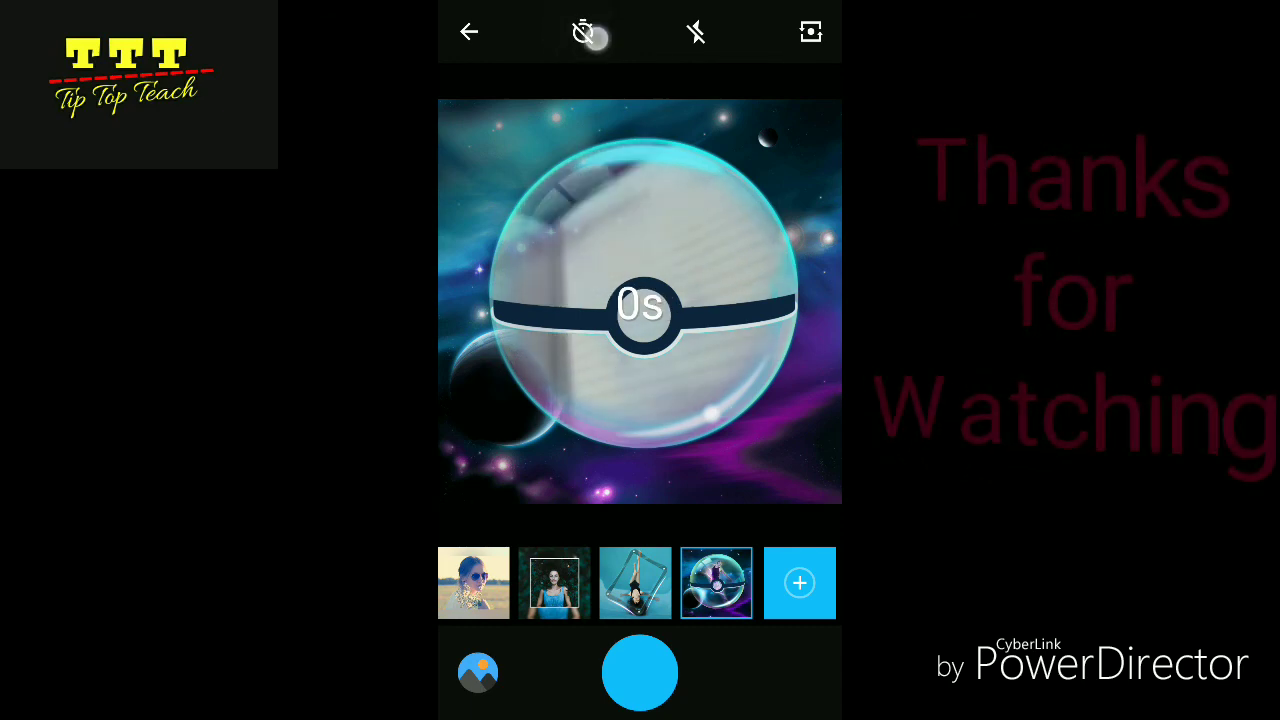
Change the self-timer once more, exit the camera, glance at My Album, then return home
{"action": "left_click", "coordinate": [583, 32]}
{"action": "left_click", "coordinate": [469, 32]}
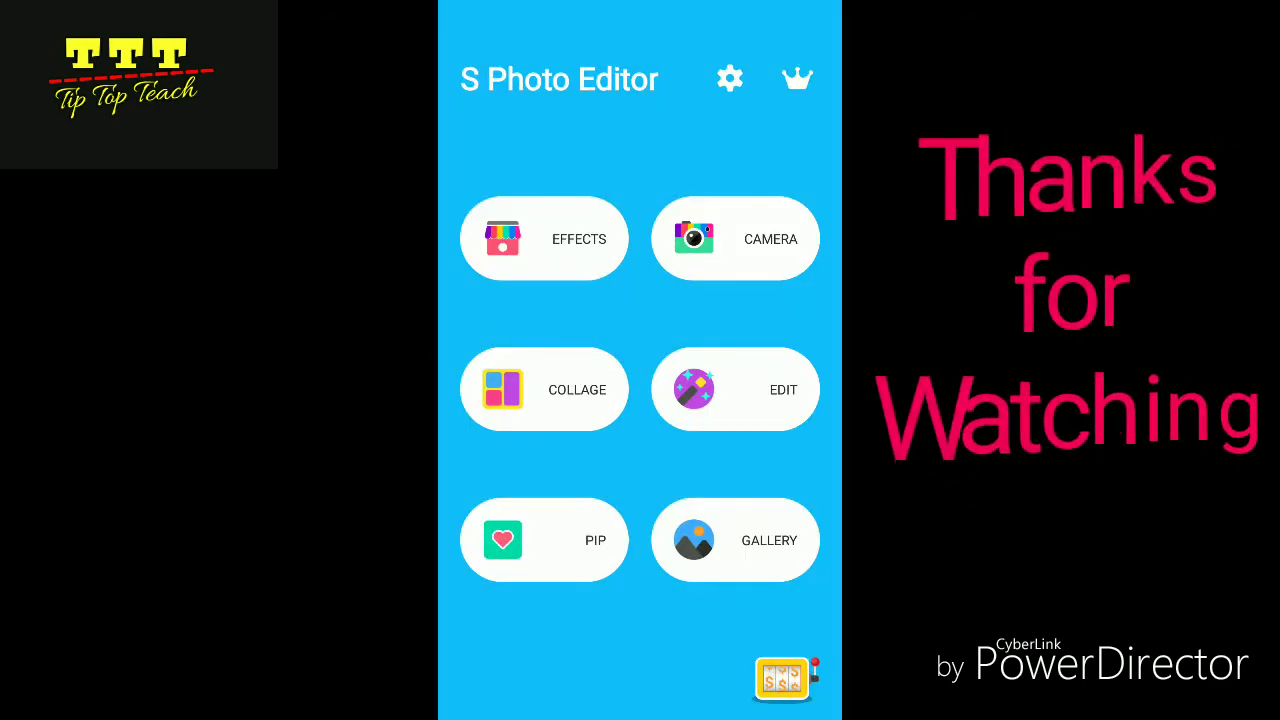
{"action": "left_click", "coordinate": [652, 529]}
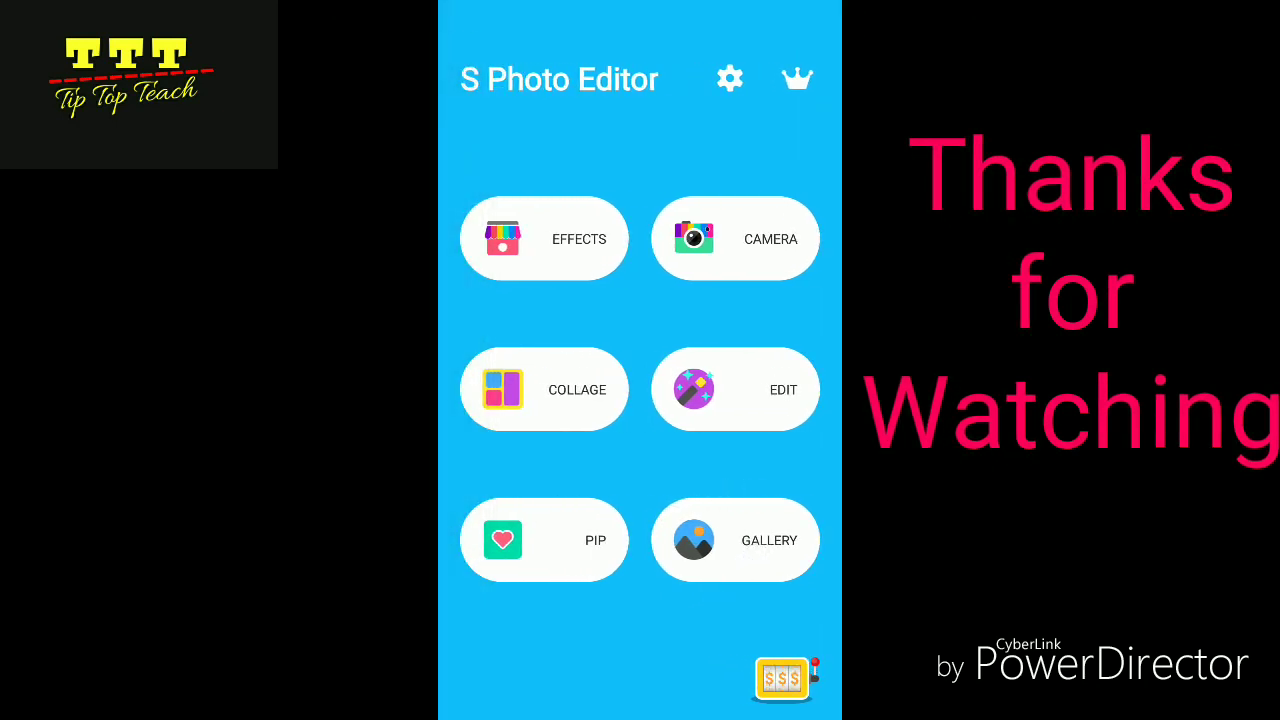
{"action": "left_click", "coordinate": [753, 548]}
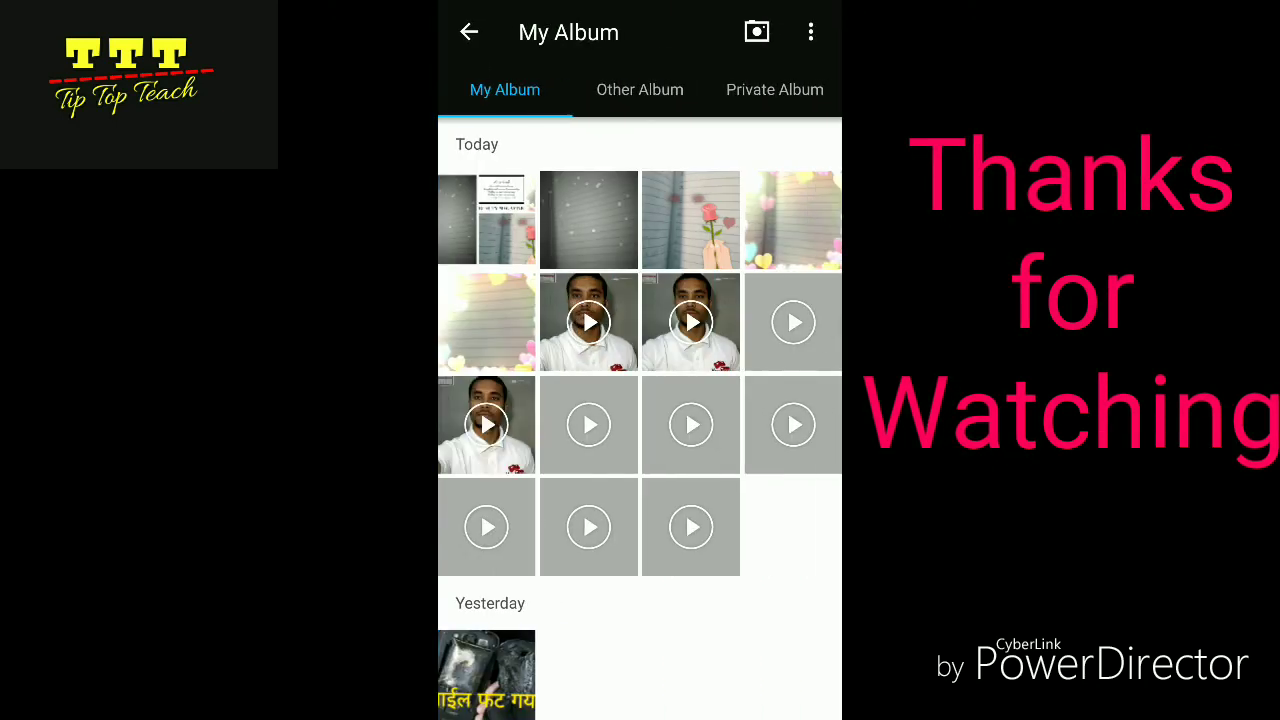
{"action": "left_click", "coordinate": [469, 32]}
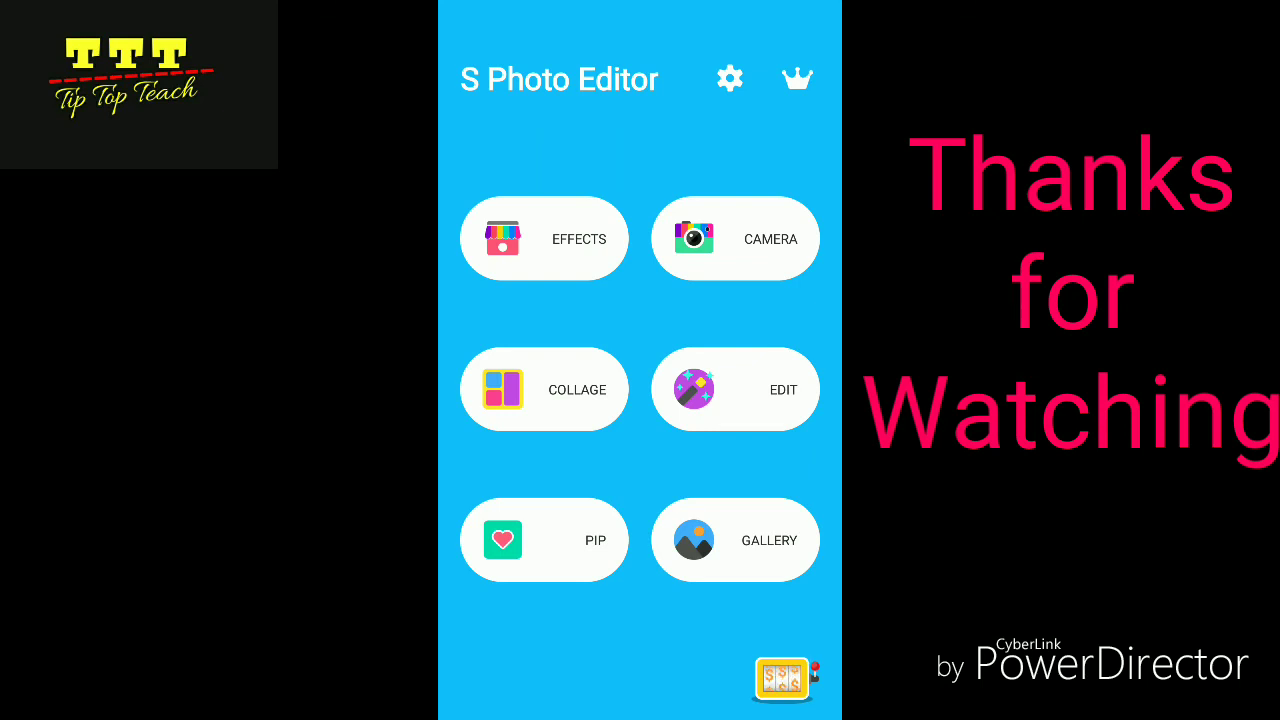